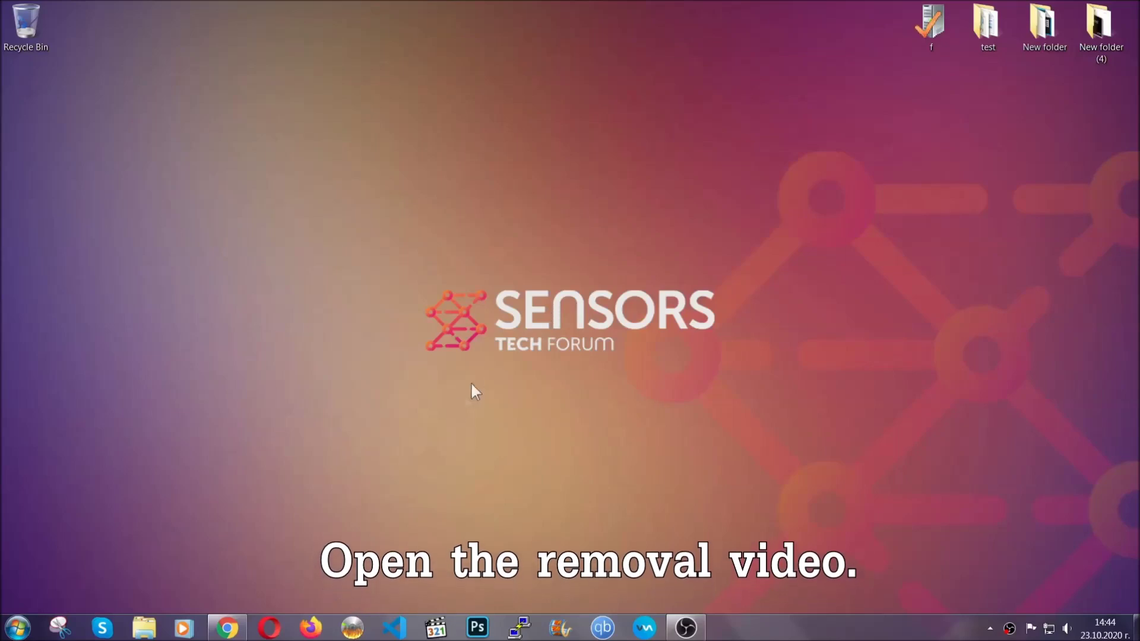
Step: Switch to Chrome and launch the downloaded SpyHunter-Installer.exe from SensorsTechForum
left_click(227, 629)
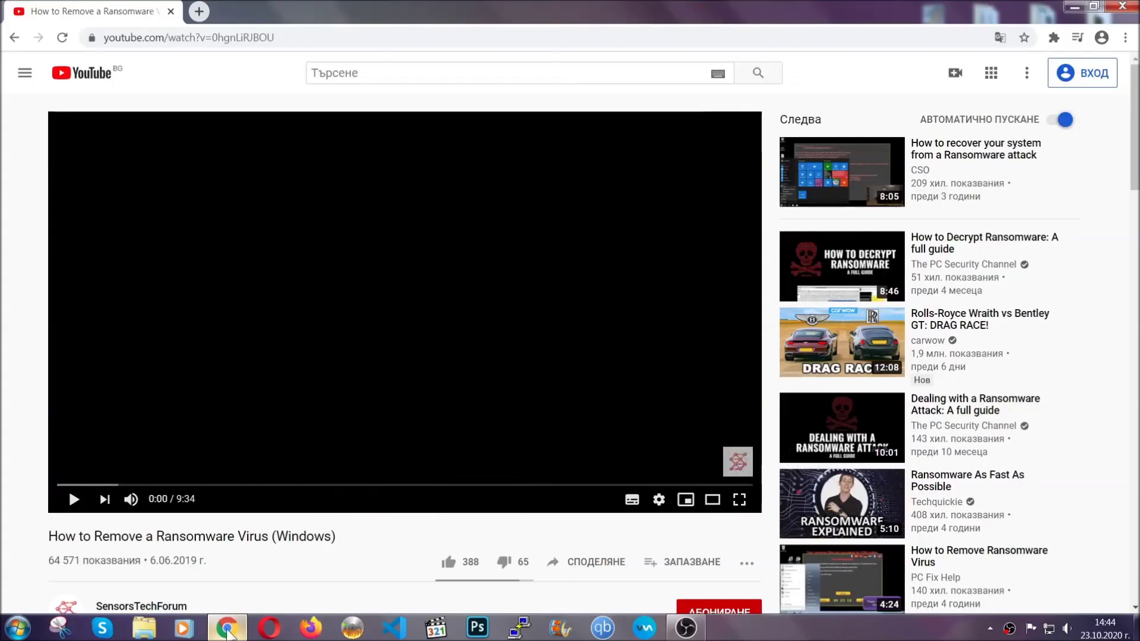
scroll(209, 479, "down", 2)
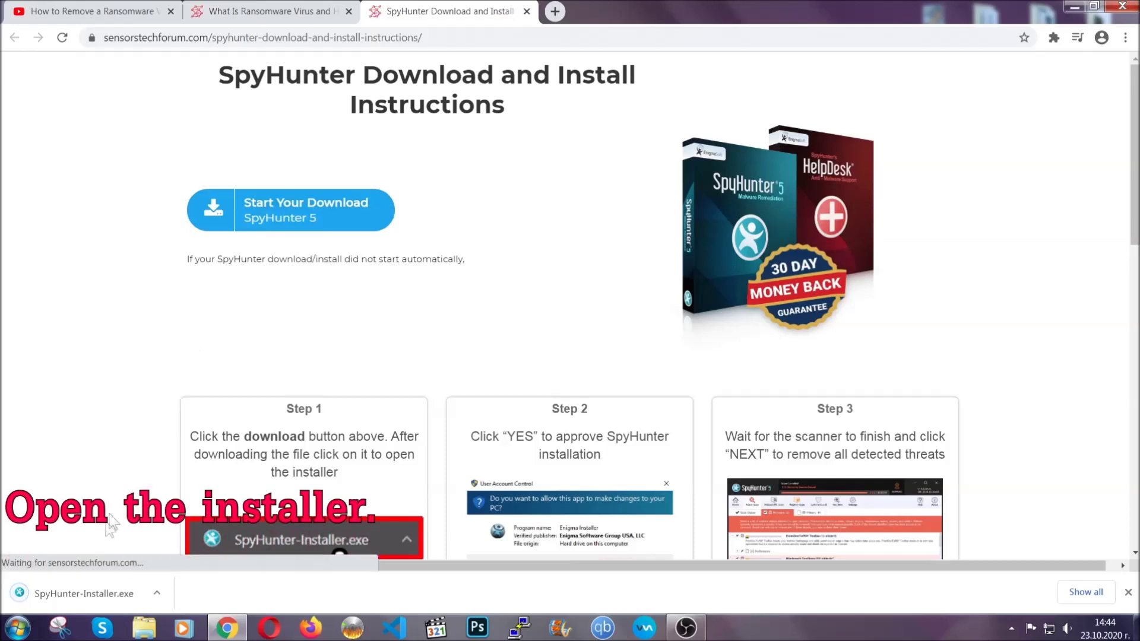
left_click(85, 594)
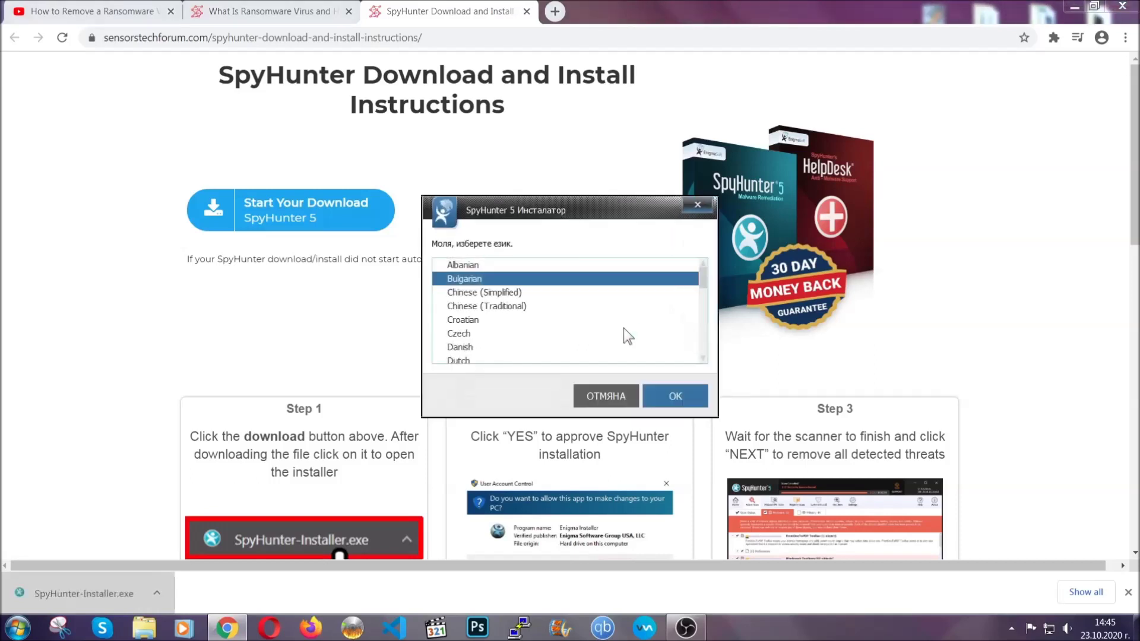
scroll(584, 325, "down", 1)
scroll(586, 326, "down", 1)
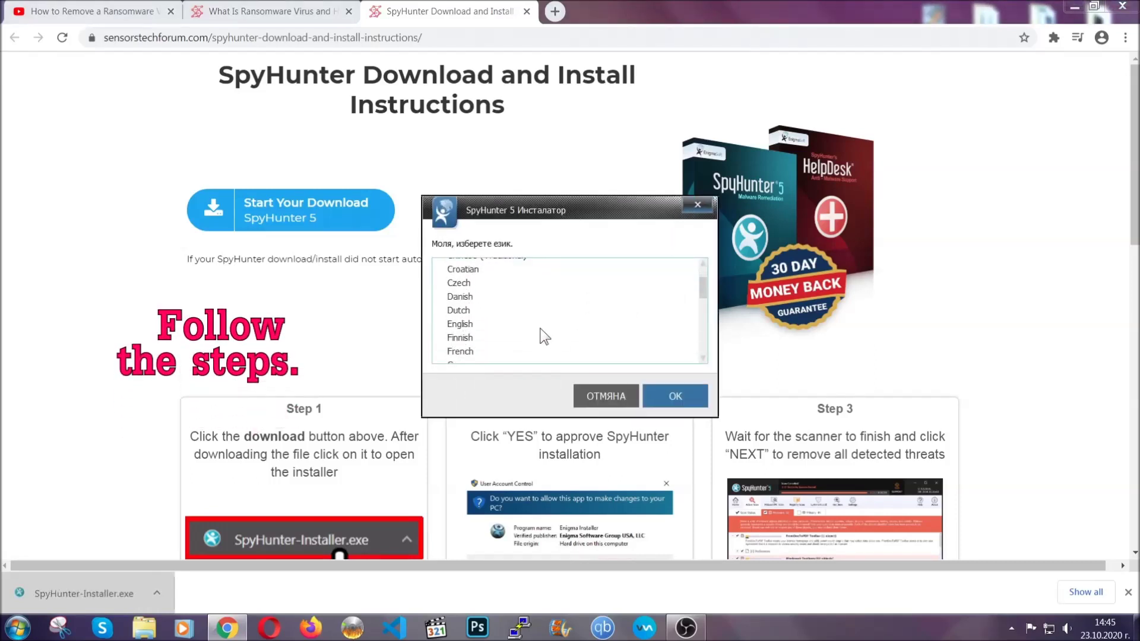
Step: Install SpyHunter 5 in English with the EULA accepted, finishing setup so the scan starts
left_click(535, 324)
left_click(662, 396)
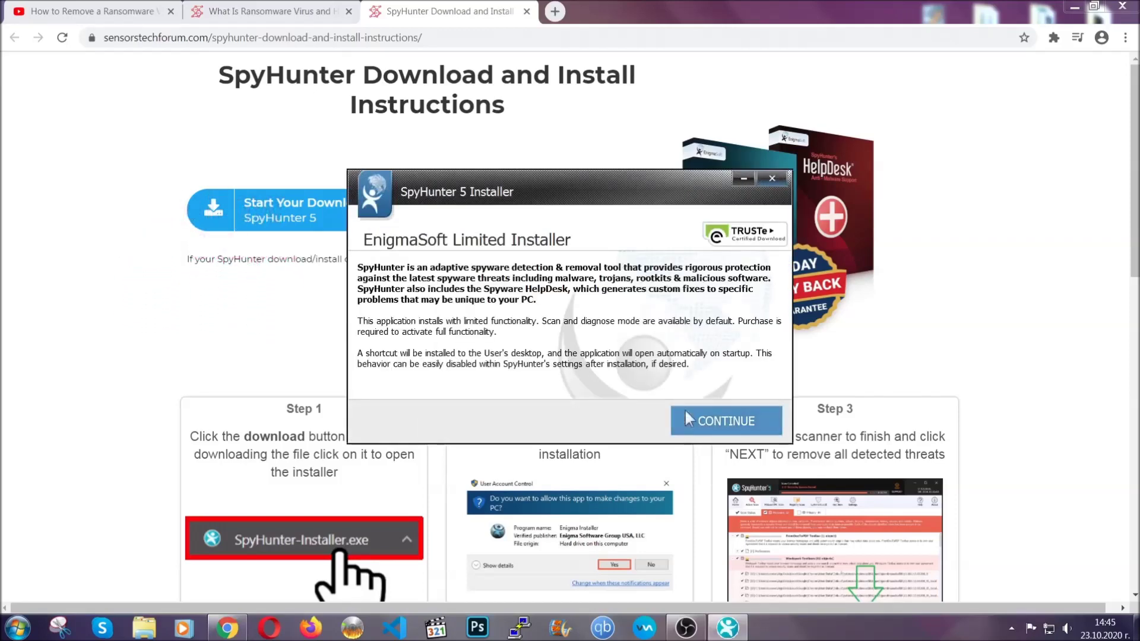
left_click(689, 419)
left_click(653, 384)
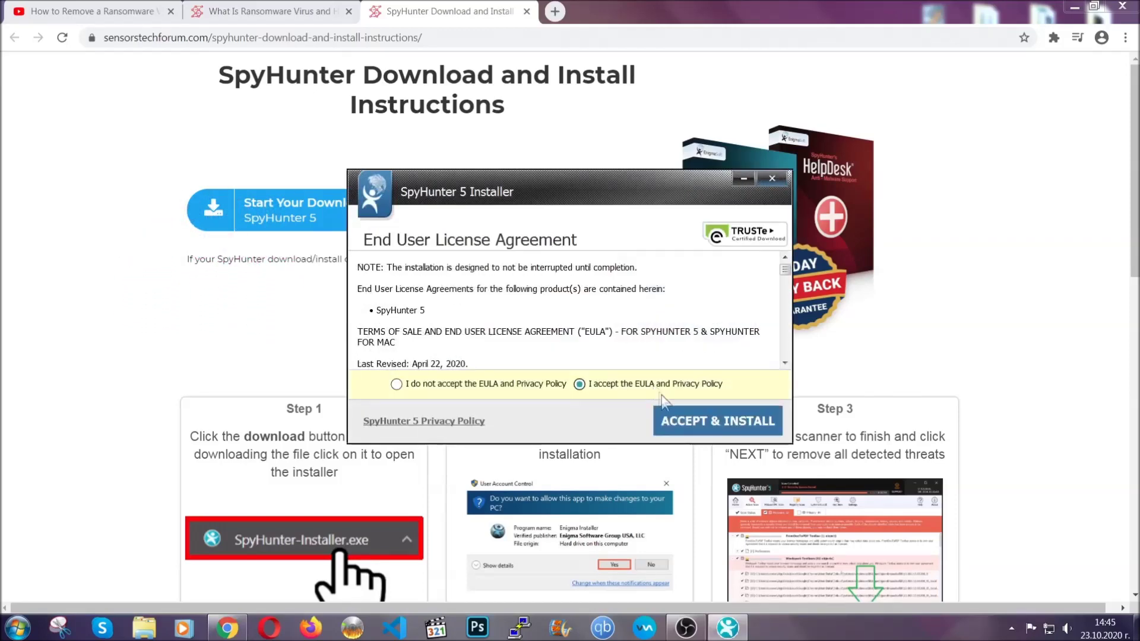
left_click(679, 421)
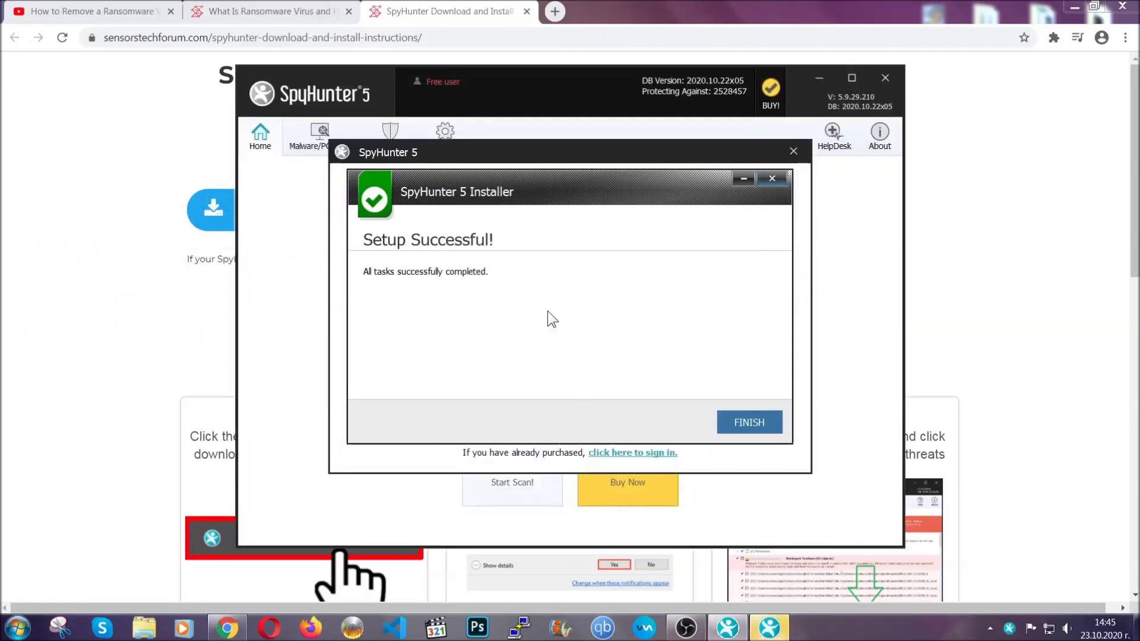
left_click(729, 424)
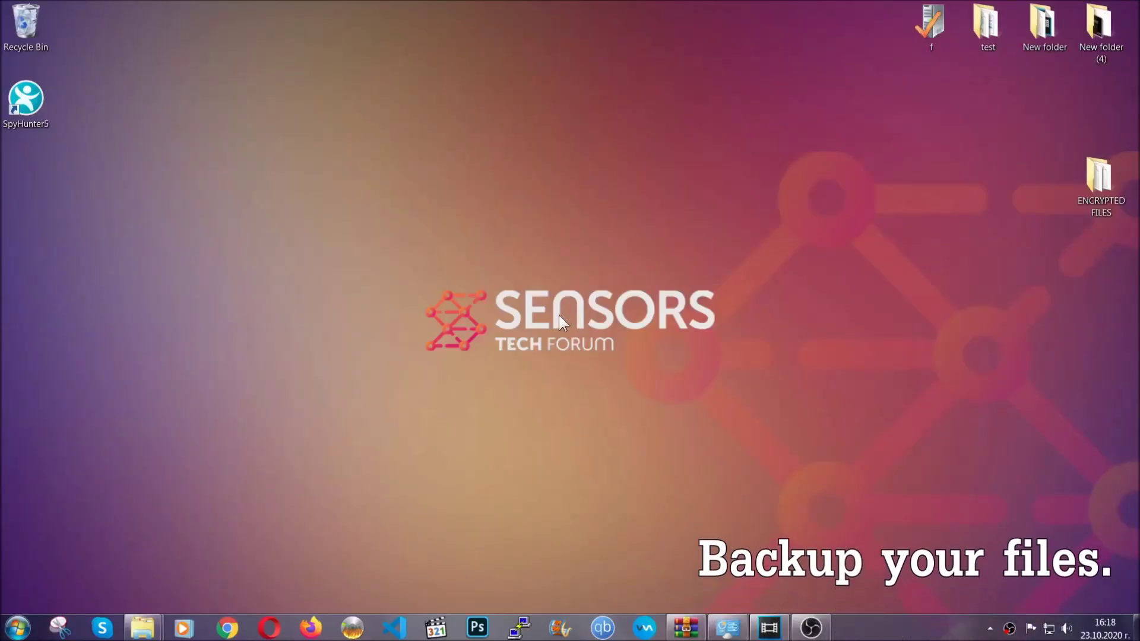
Step: Copy all six encrypted .efji files from the ENCRYPTED FILES folder
double_click(1093, 183)
left_click_drag(425, 296, 890, 212)
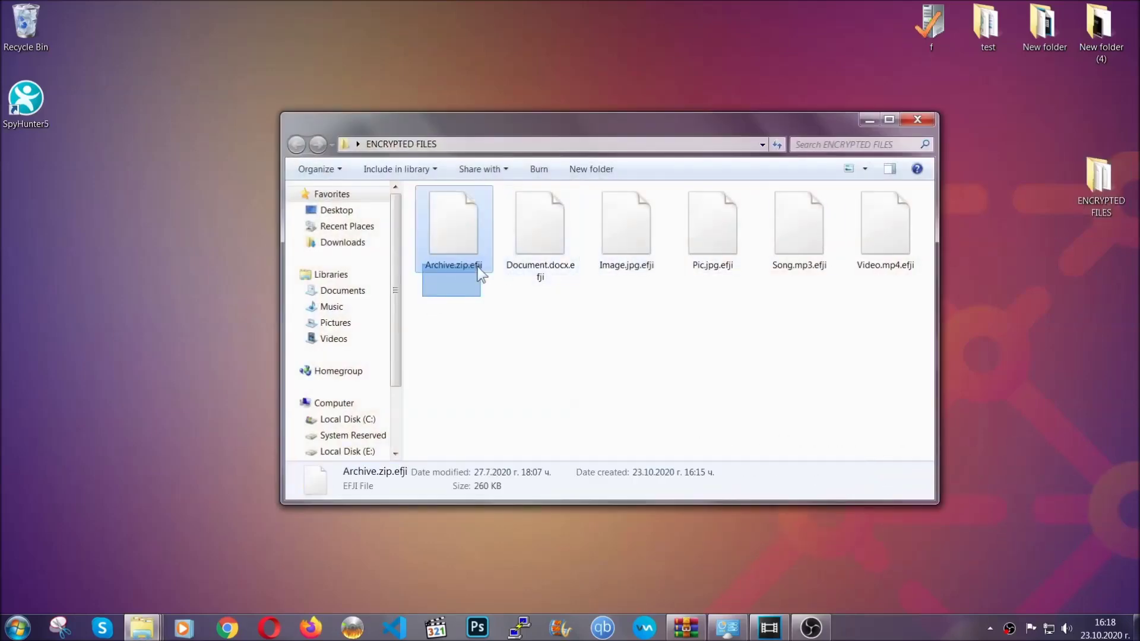
right_click(894, 219)
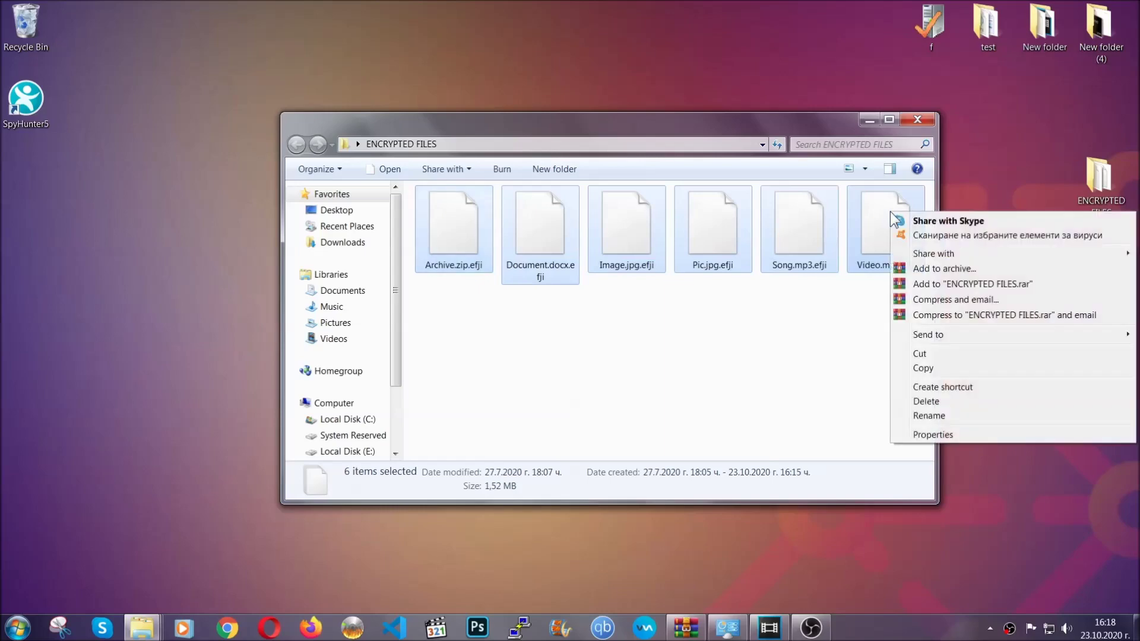
left_click(923, 370)
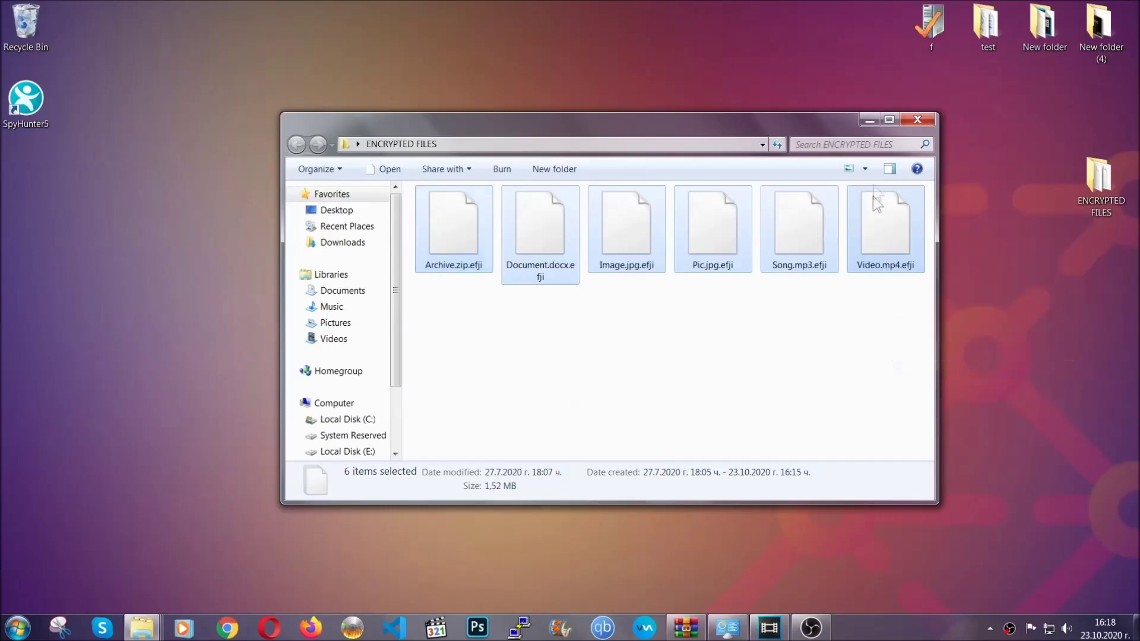
left_click(869, 120)
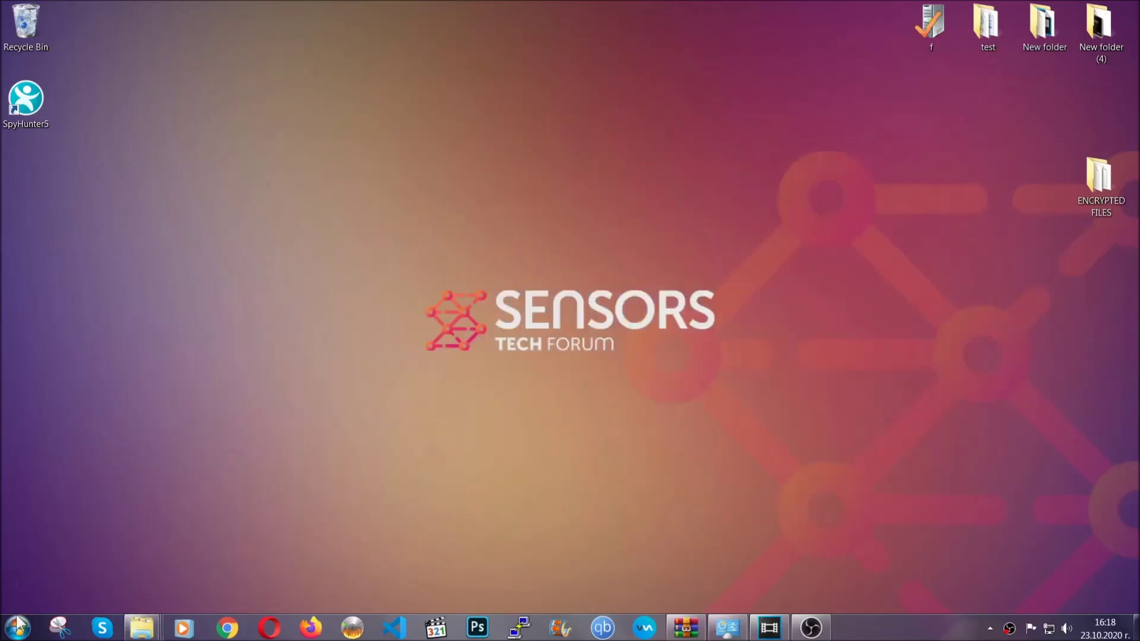
Step: Paste the six copied files onto FLASH DRIVE (H:) via Computer and close the window
left_click(18, 628)
left_click(218, 448)
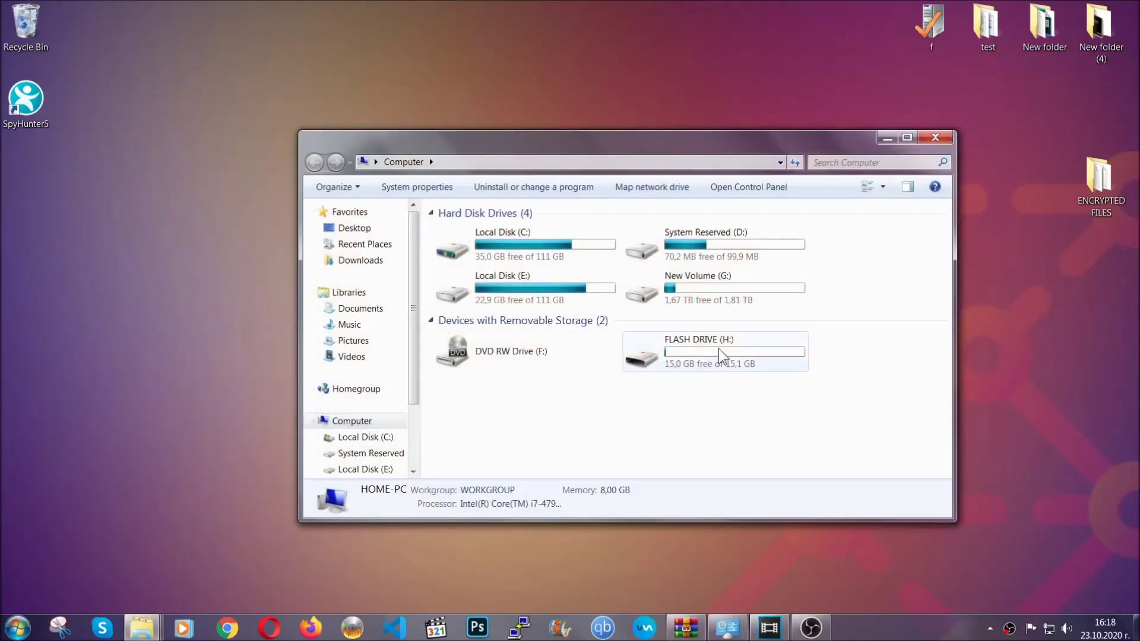
double_click(719, 348)
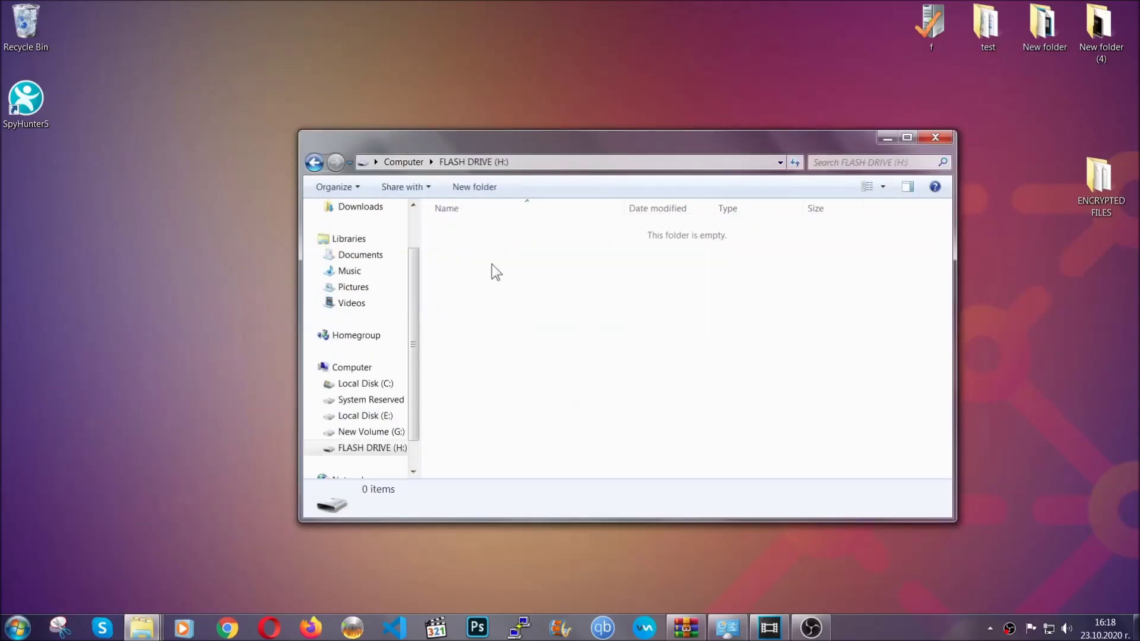
right_click(491, 264)
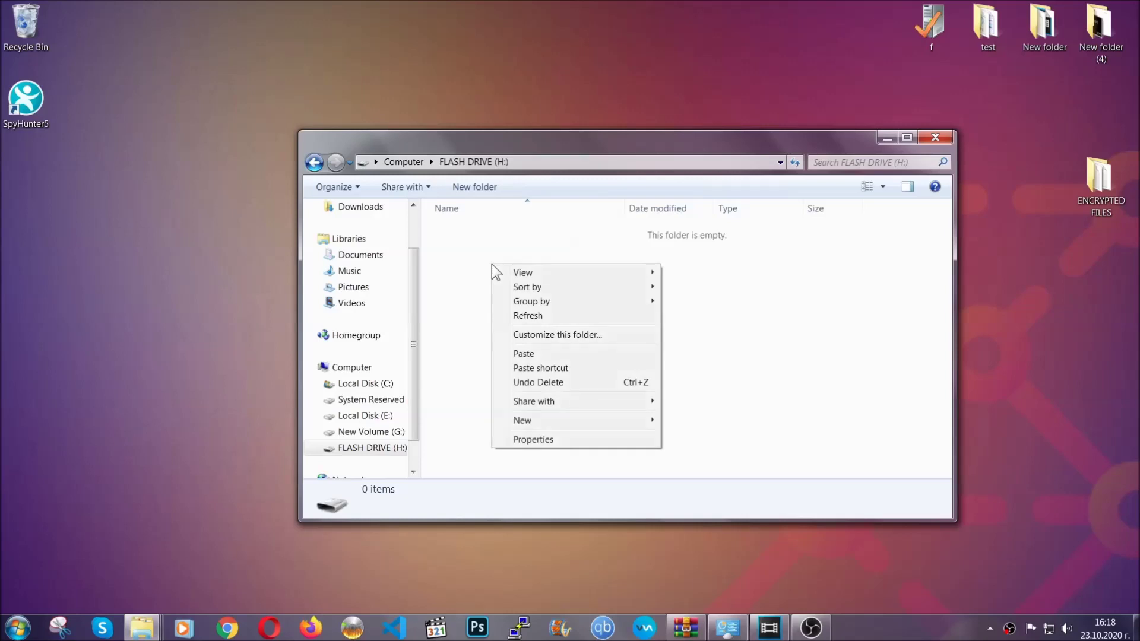
left_click(522, 353)
left_click(519, 355)
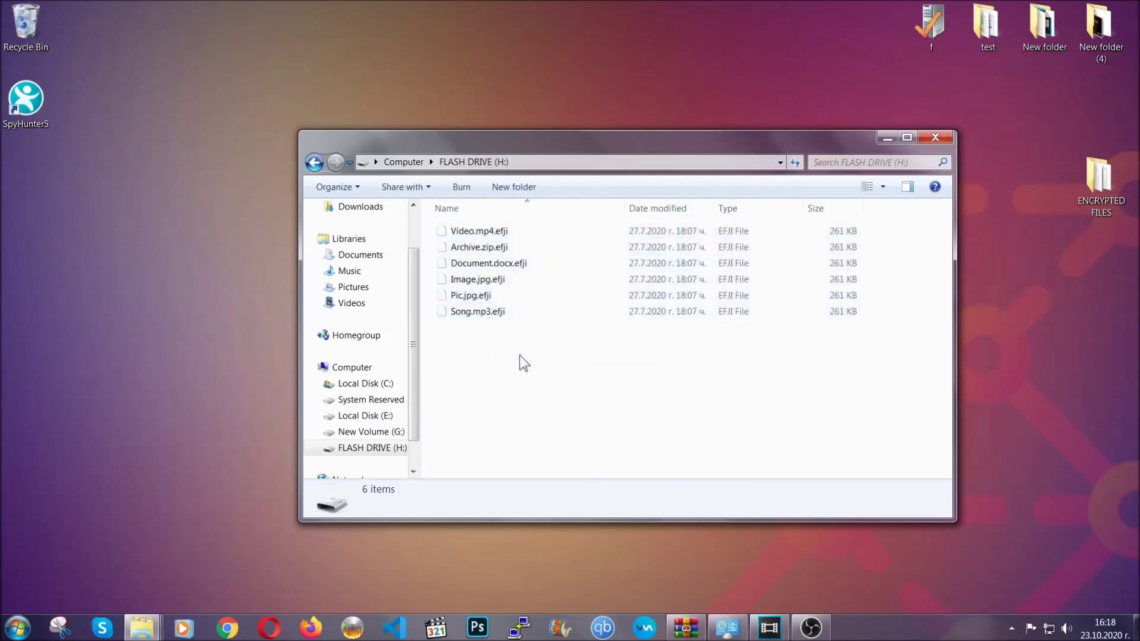
left_click(939, 138)
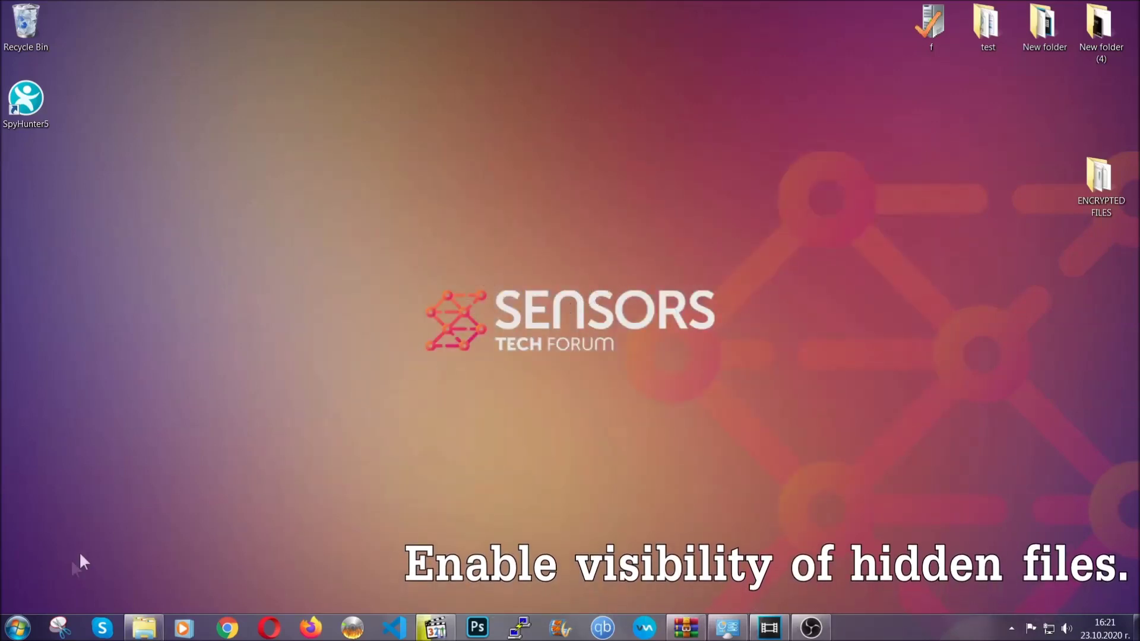
Step: Via Start search, set Folder Options to show hidden files, folders and drives, then apply and confirm
left_click(18, 628)
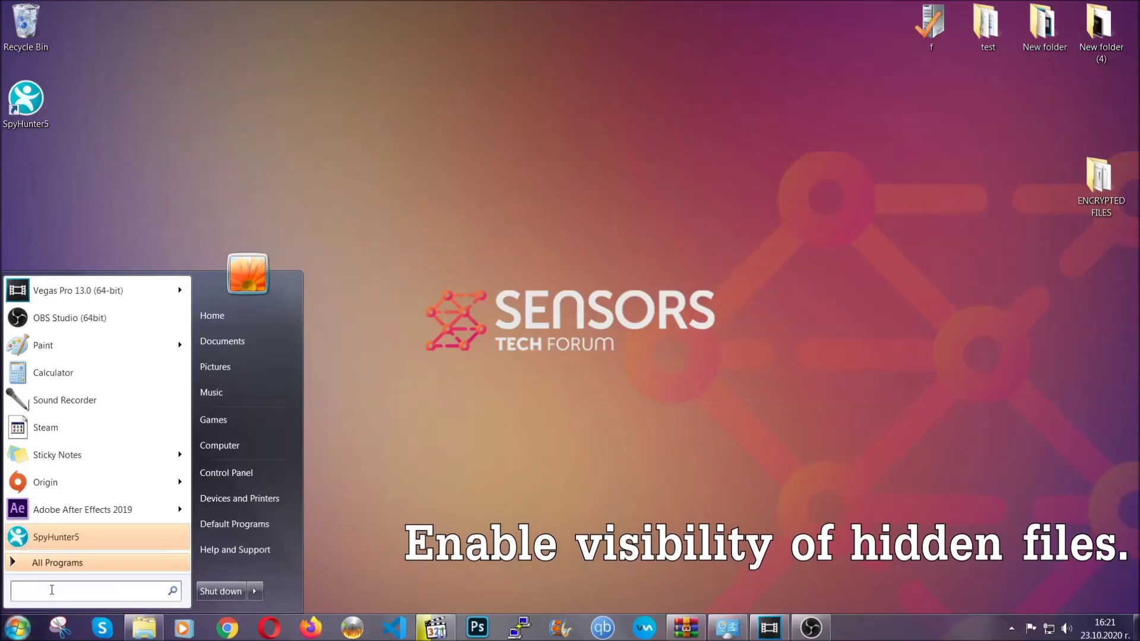
left_click(51, 585)
type("s")
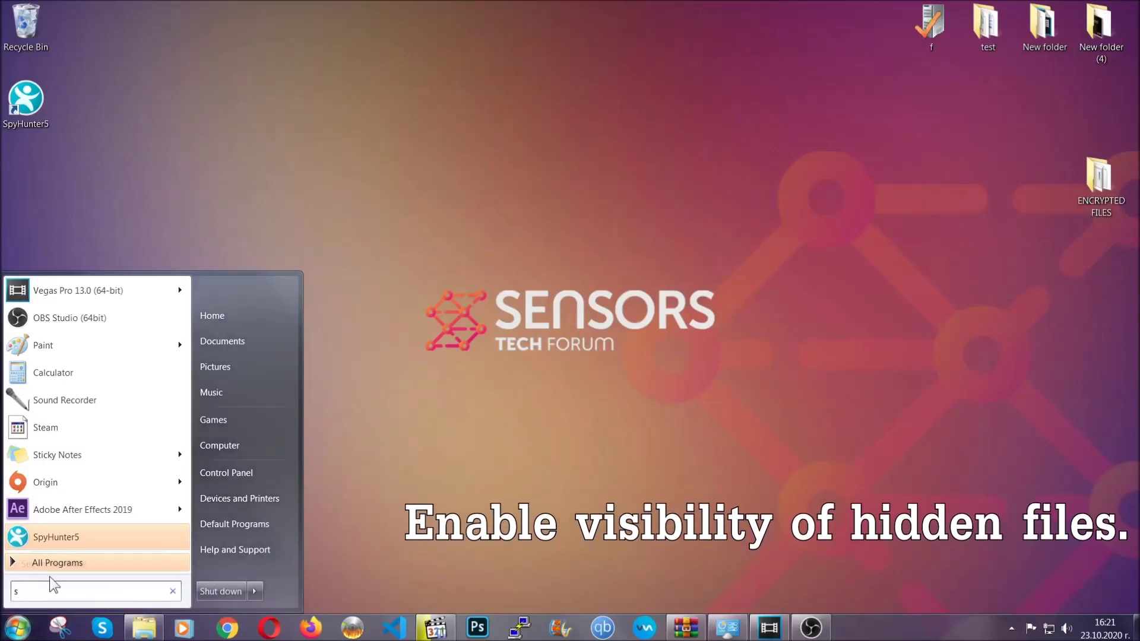
type("how hi")
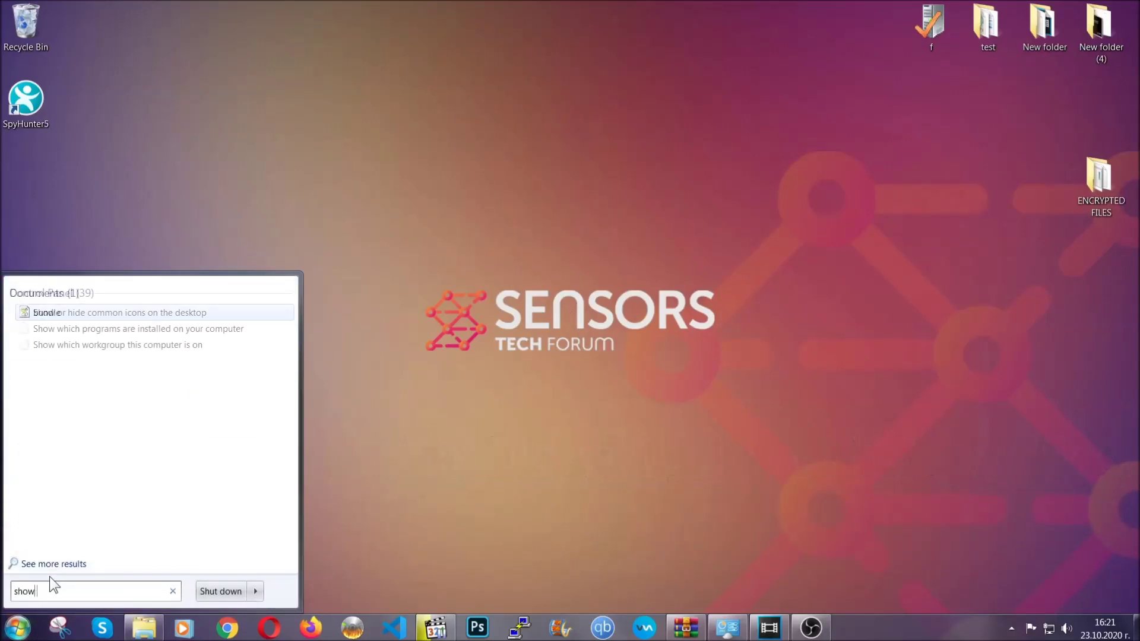
type("dden files")
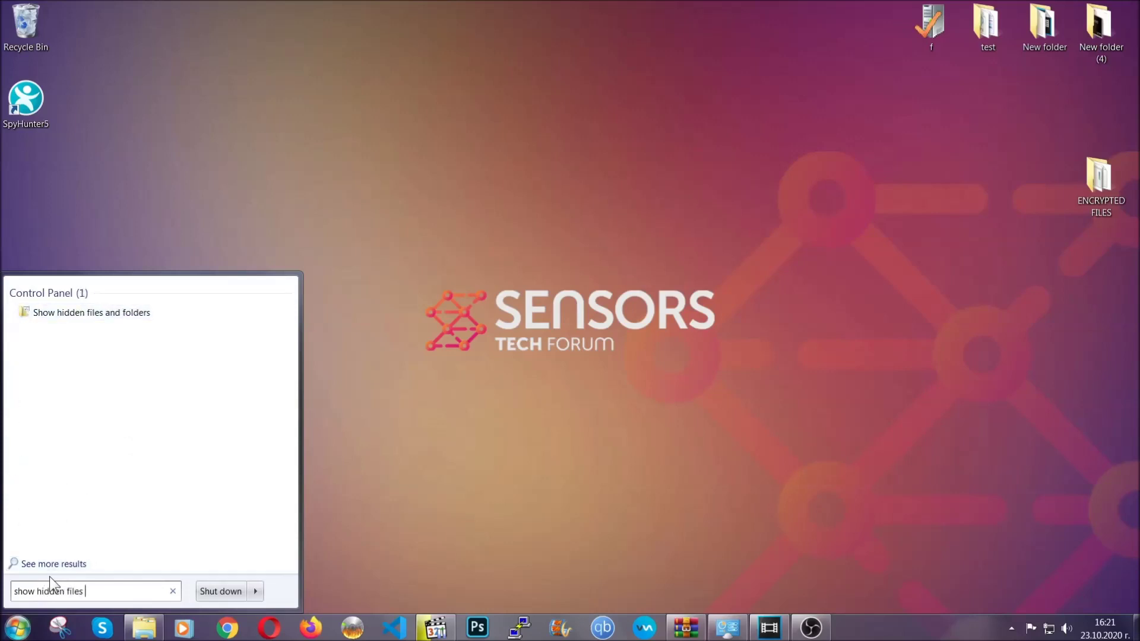
type(" and folders")
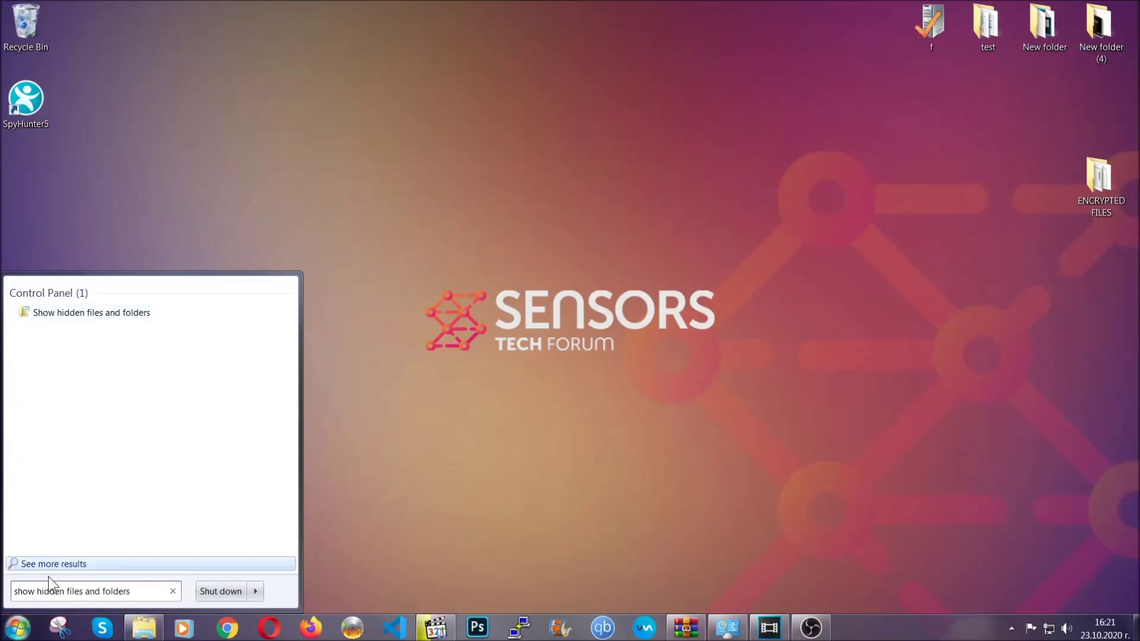
left_click(136, 314)
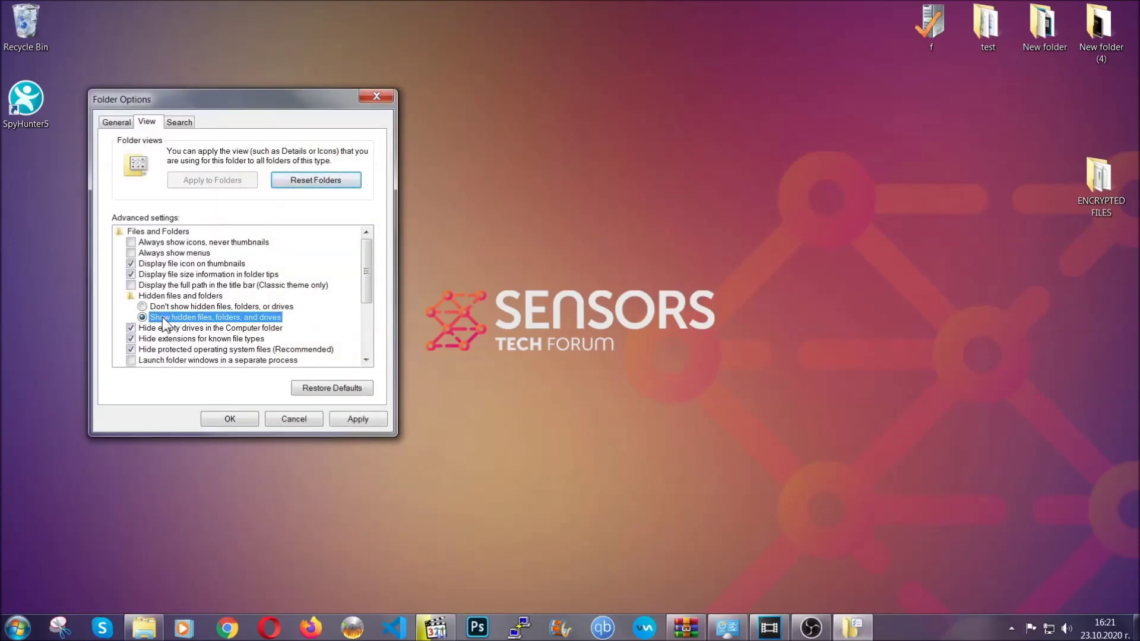
left_click(354, 419)
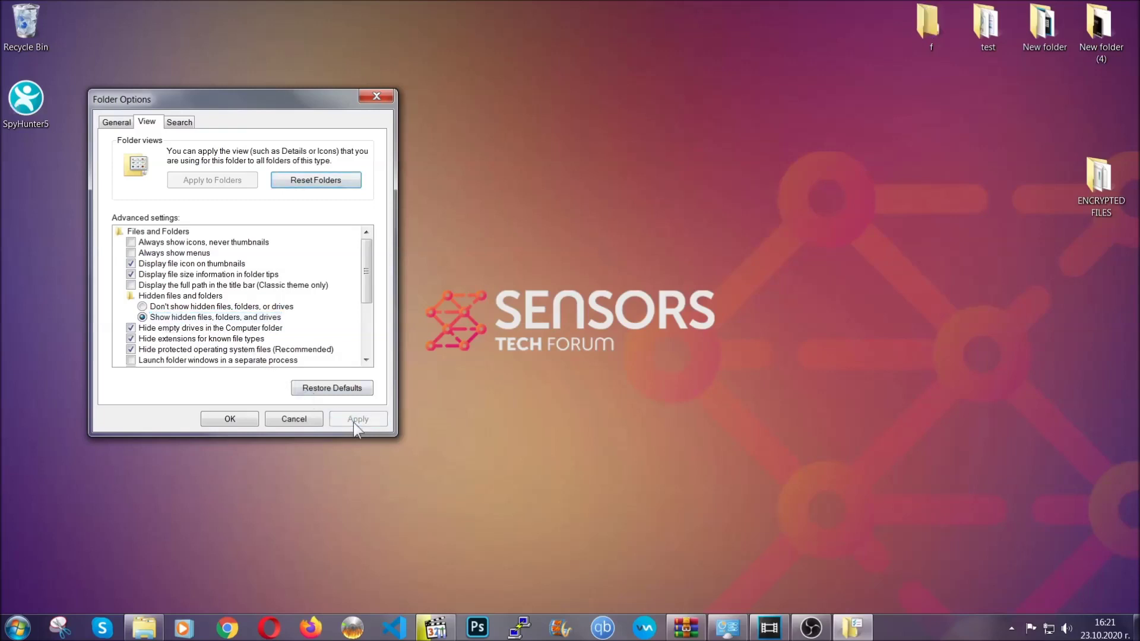
left_click(229, 419)
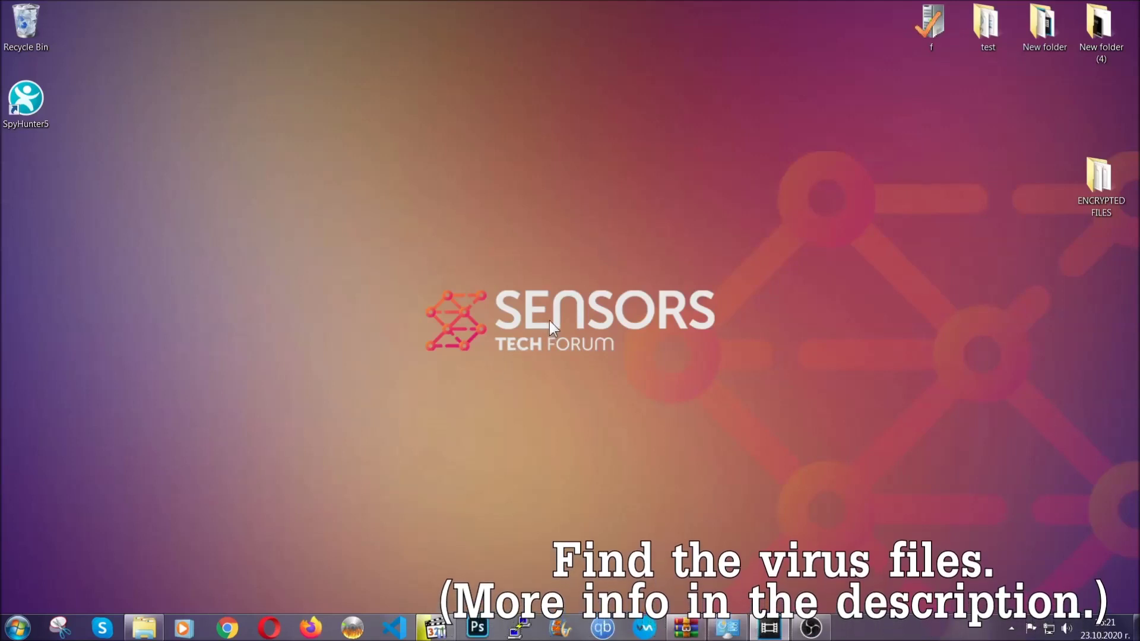
Step: Bring up the Computer drives window from the Start menu to search for the virus executable
left_click(18, 629)
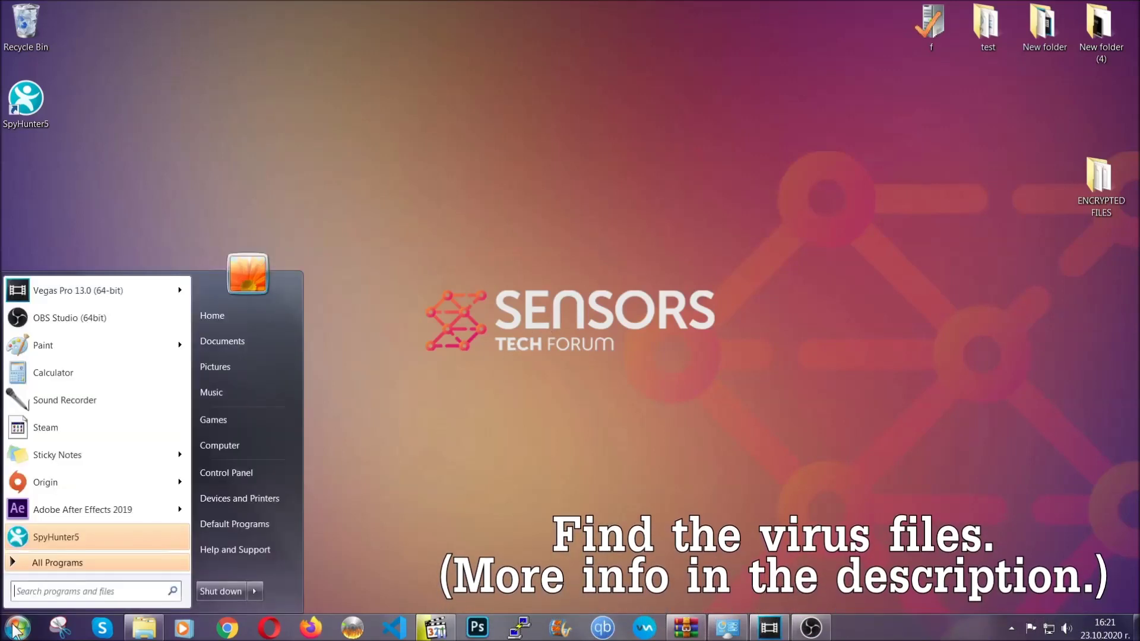
left_click(235, 446)
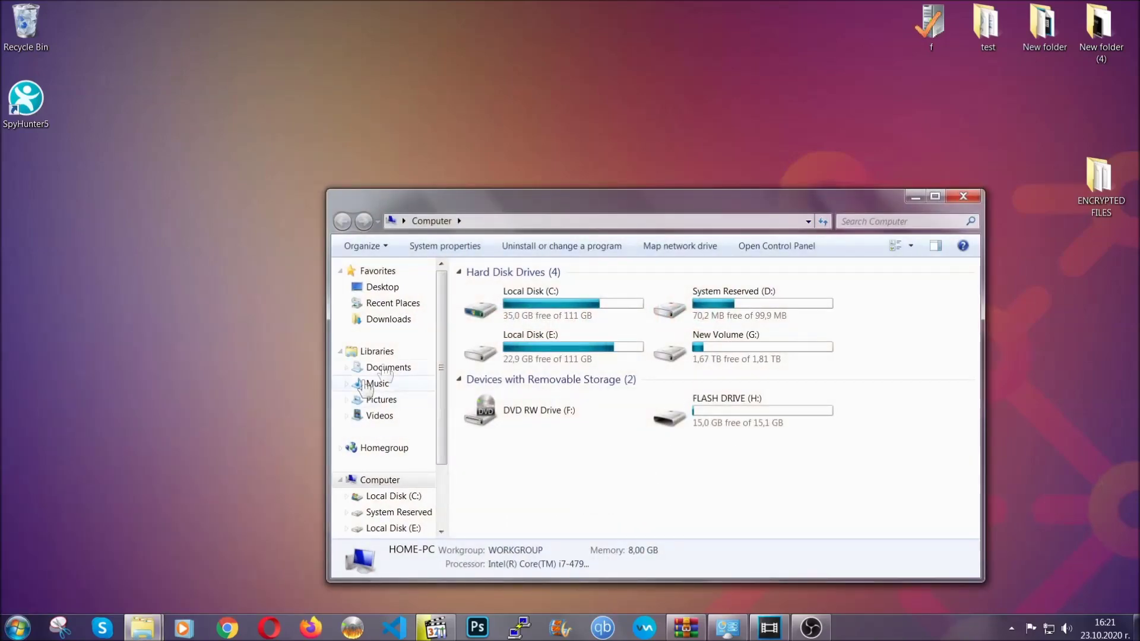
left_click_drag(620, 208, 546, 158)
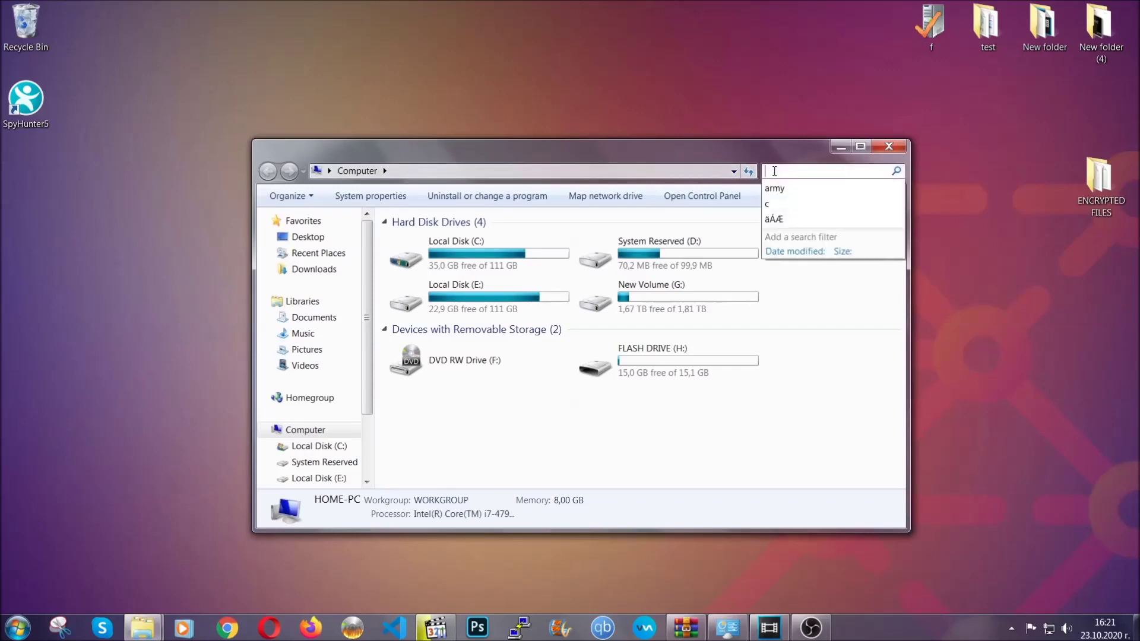
type("file")
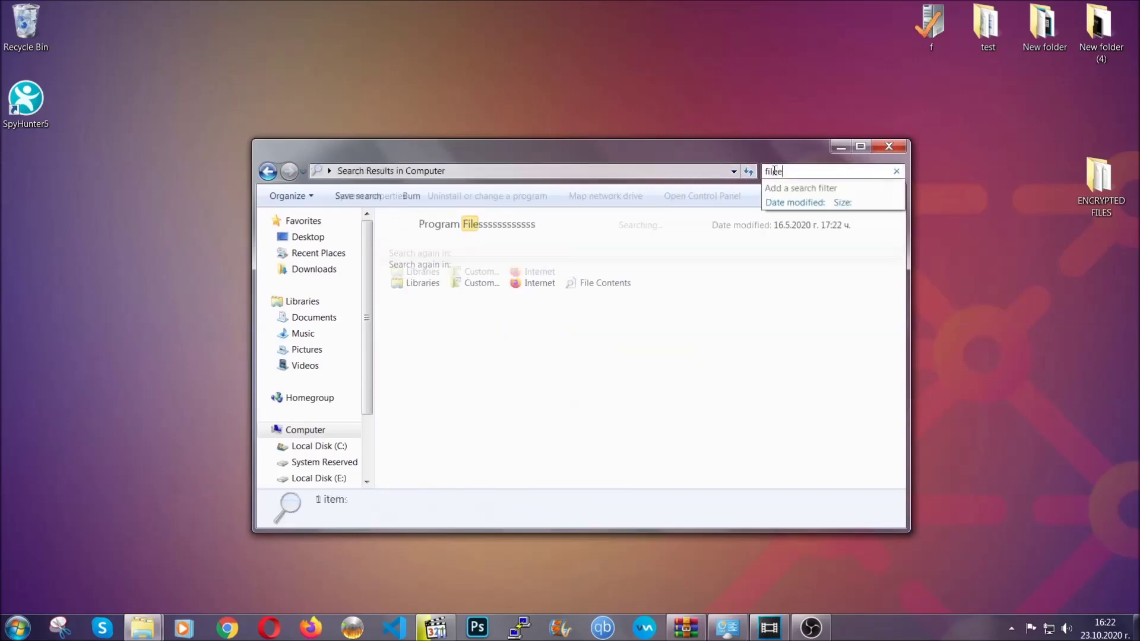
type("extension")
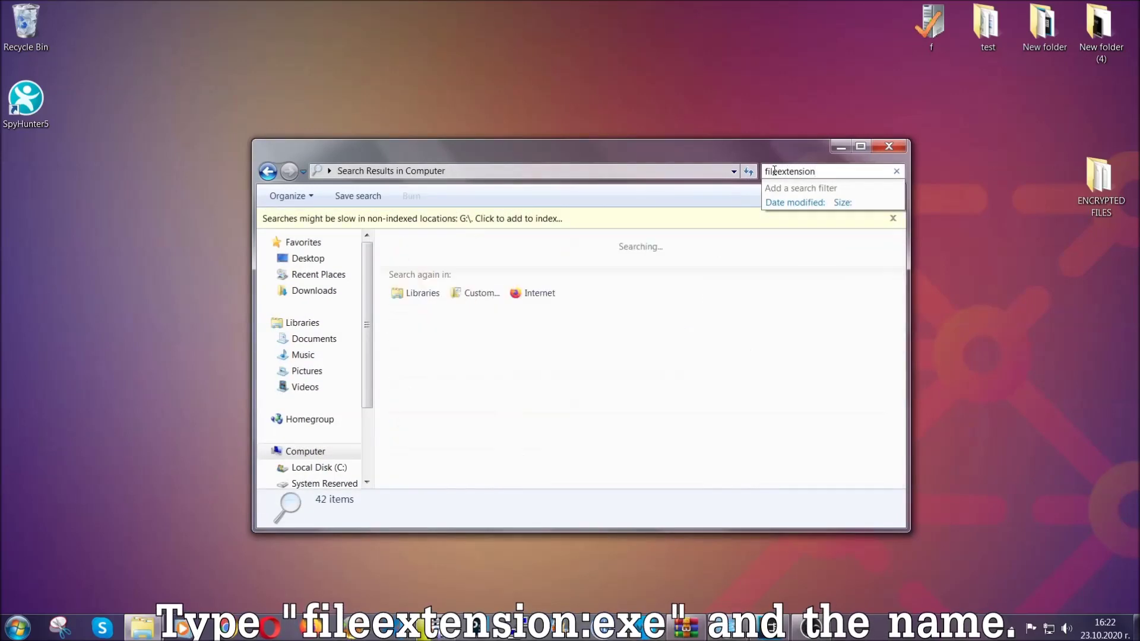
type(":exe ")
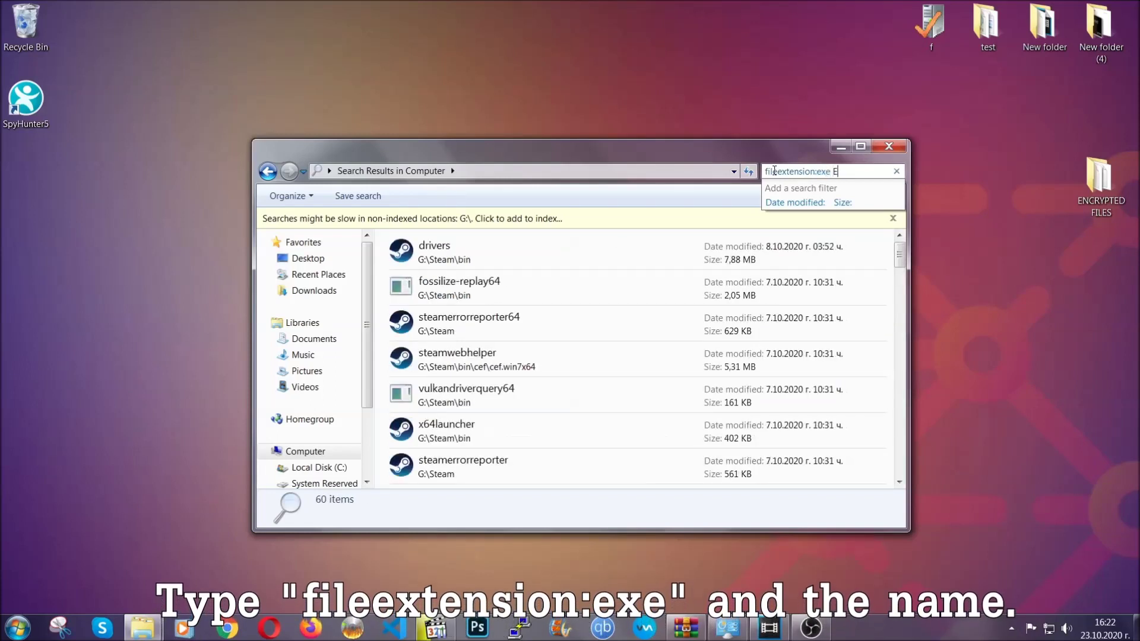
type("Exampl")
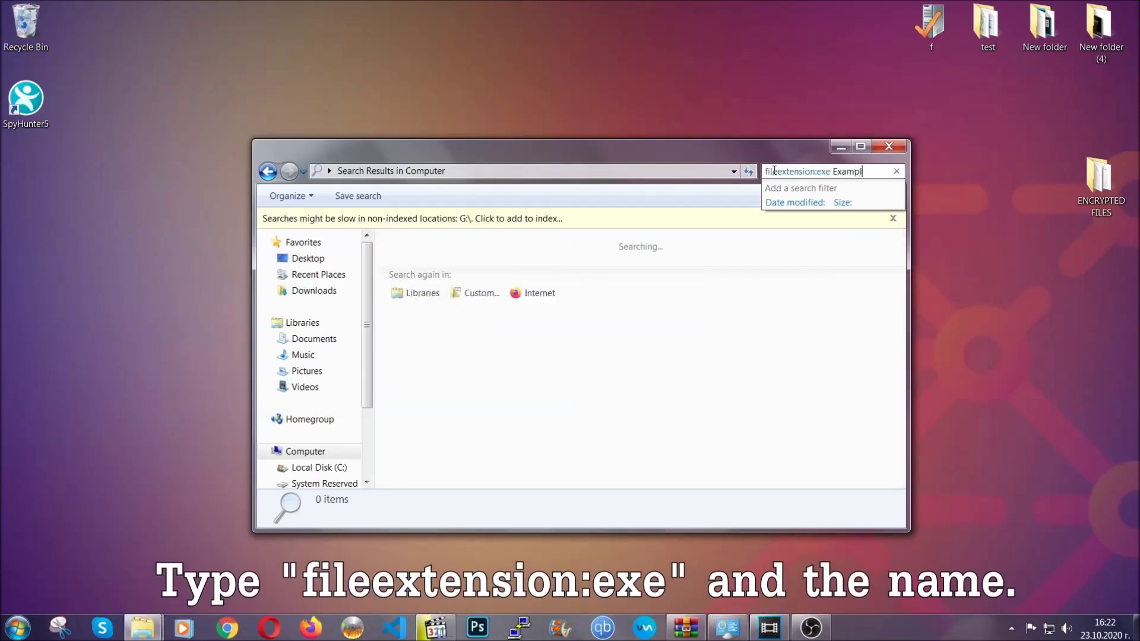
type("e Virus Name")
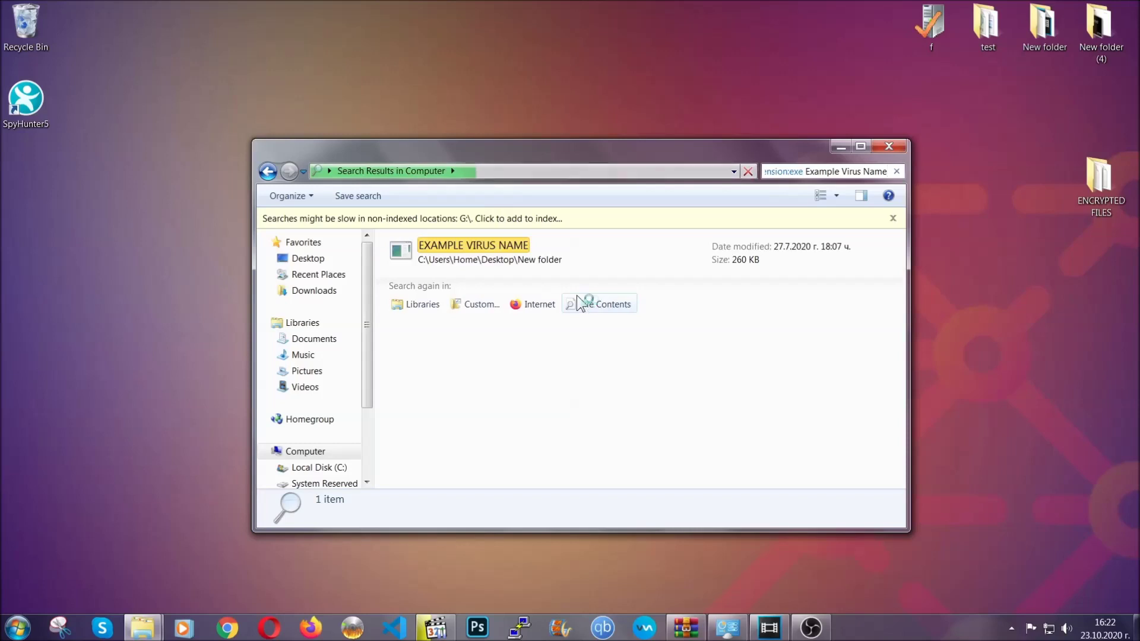
Step: Delete the found EXAMPLE VIRUS NAME application to the Recycle Bin and close the search window
left_click(498, 243)
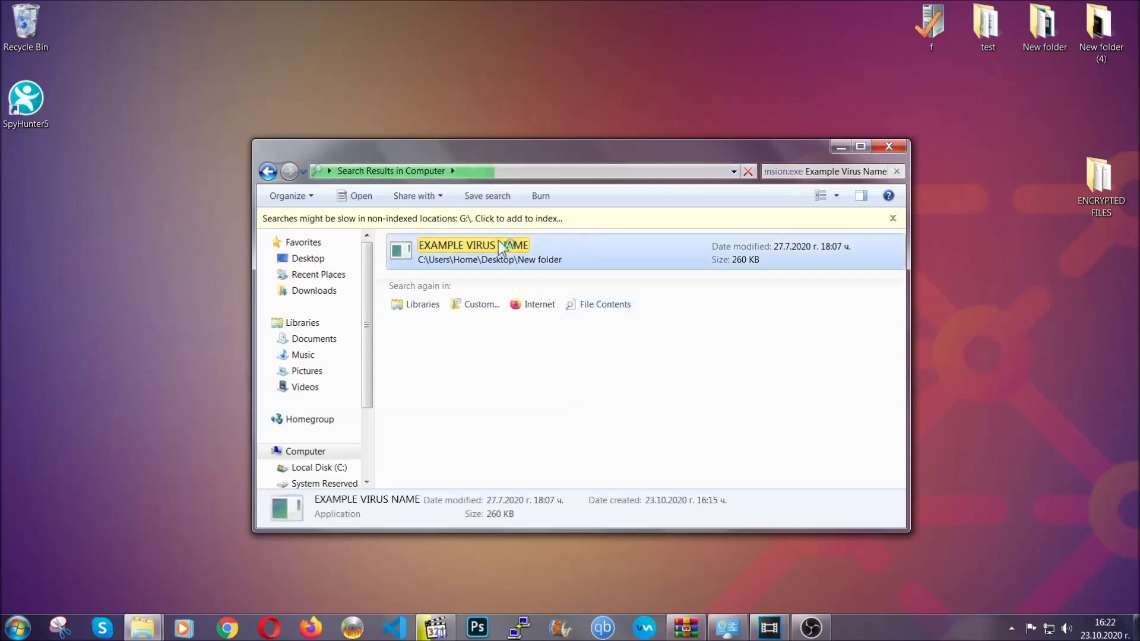
right_click(500, 244)
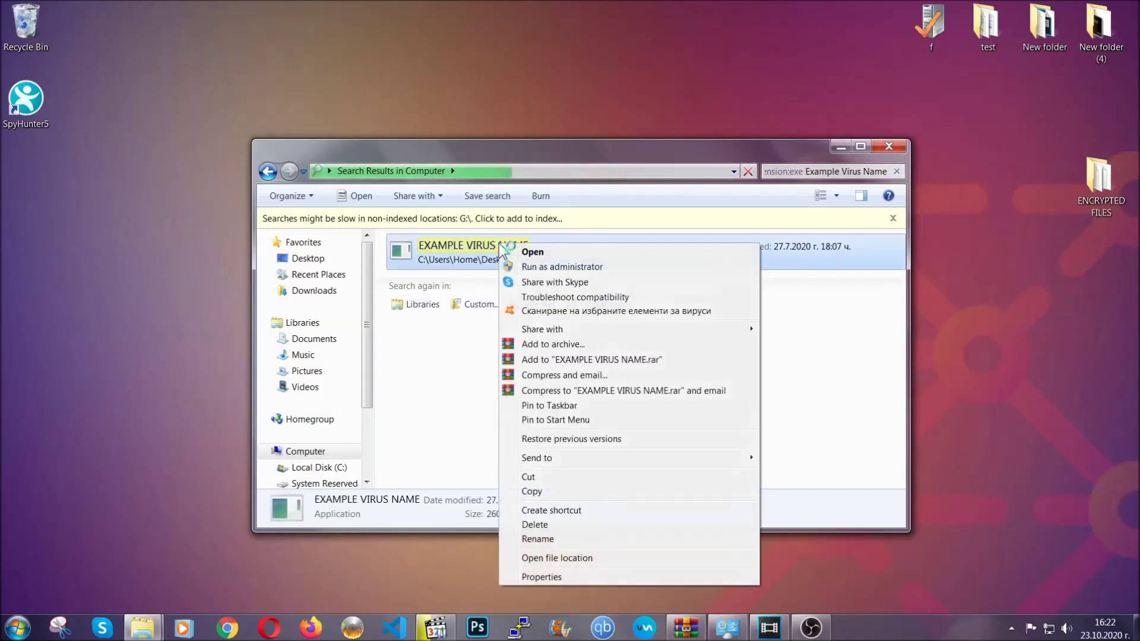
left_click(550, 525)
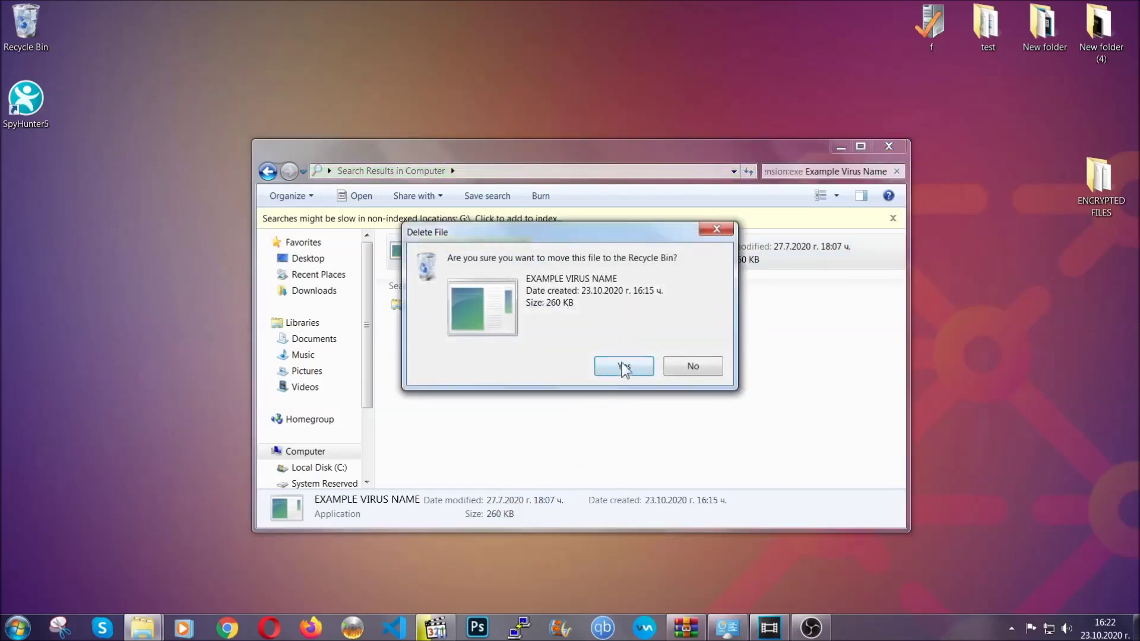
left_click(623, 368)
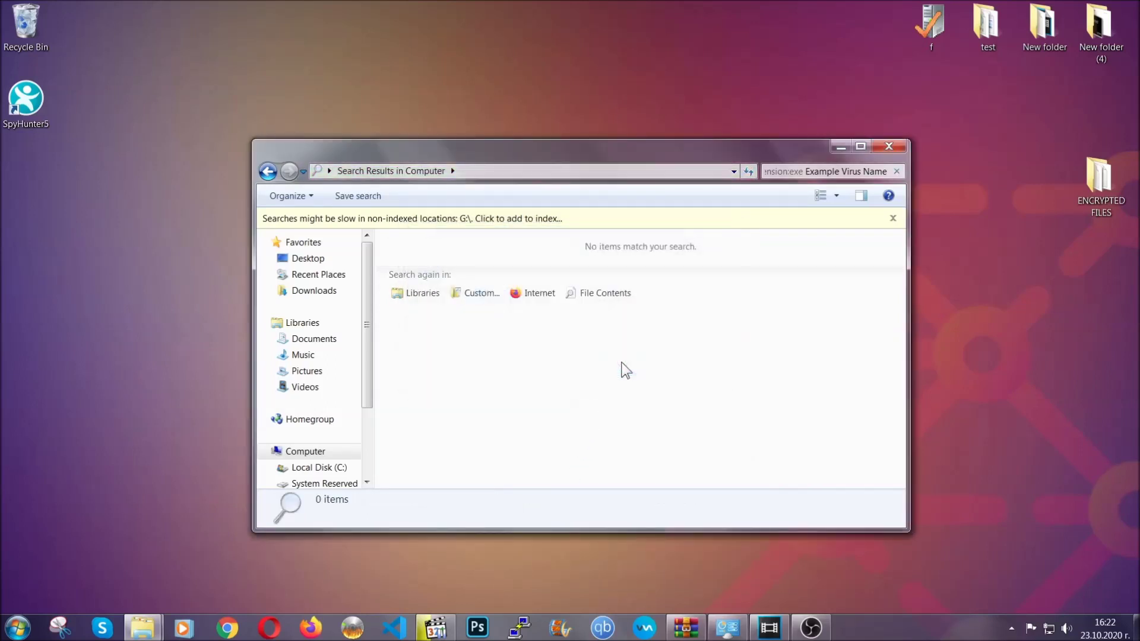
left_click(890, 145)
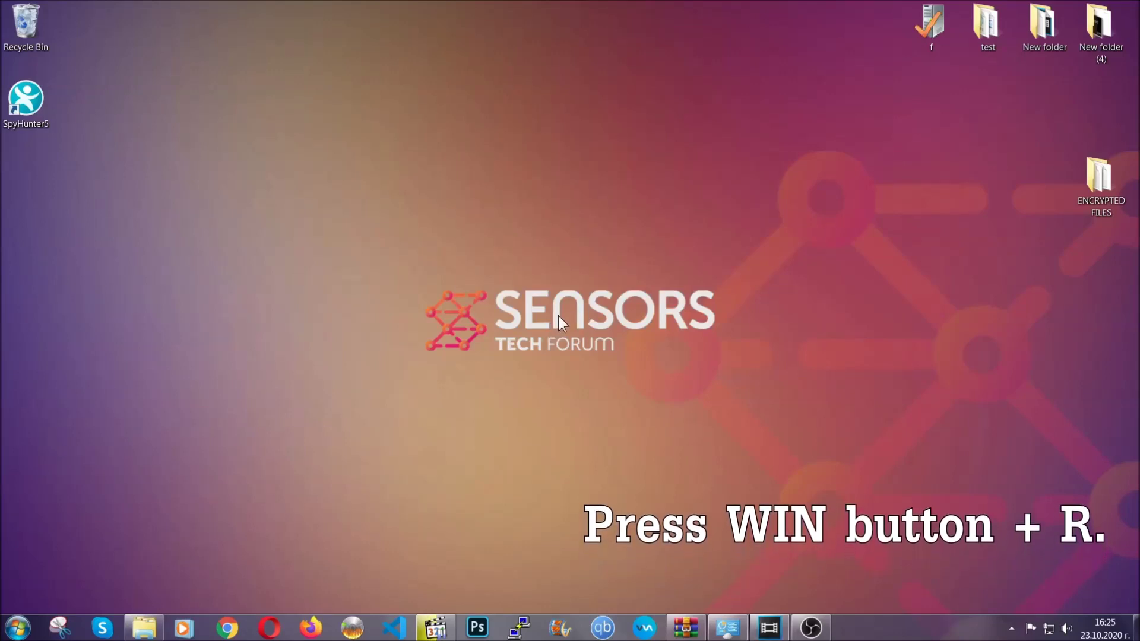
Step: Launch Registry Editor by running REGEDIT from the Run dialog
key("super+r")
left_click(125, 533)
left_click_drag(109, 539, 20, 539)
type("REGEDIT")
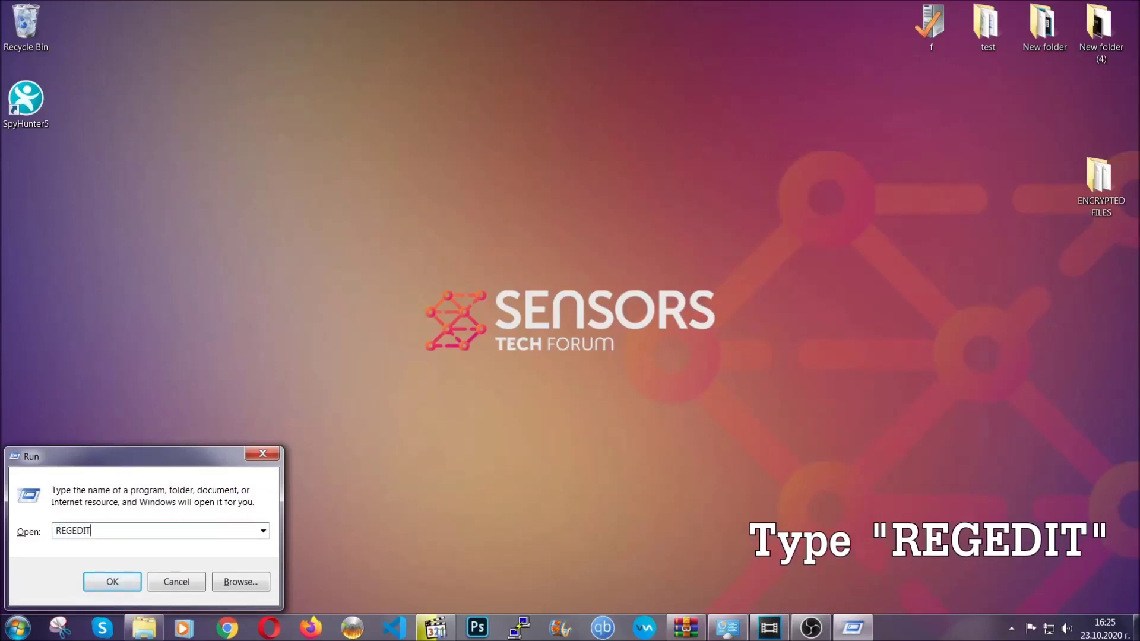
left_click(100, 582)
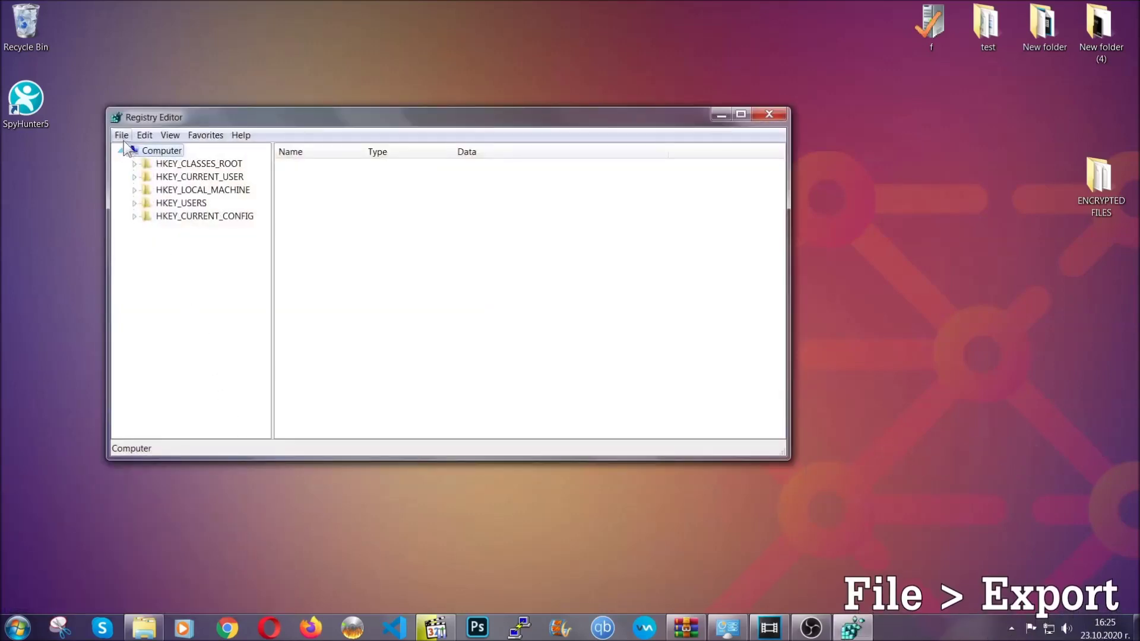
Step: Export the entire registry to a file named BACKUP on the desktop
left_click(122, 136)
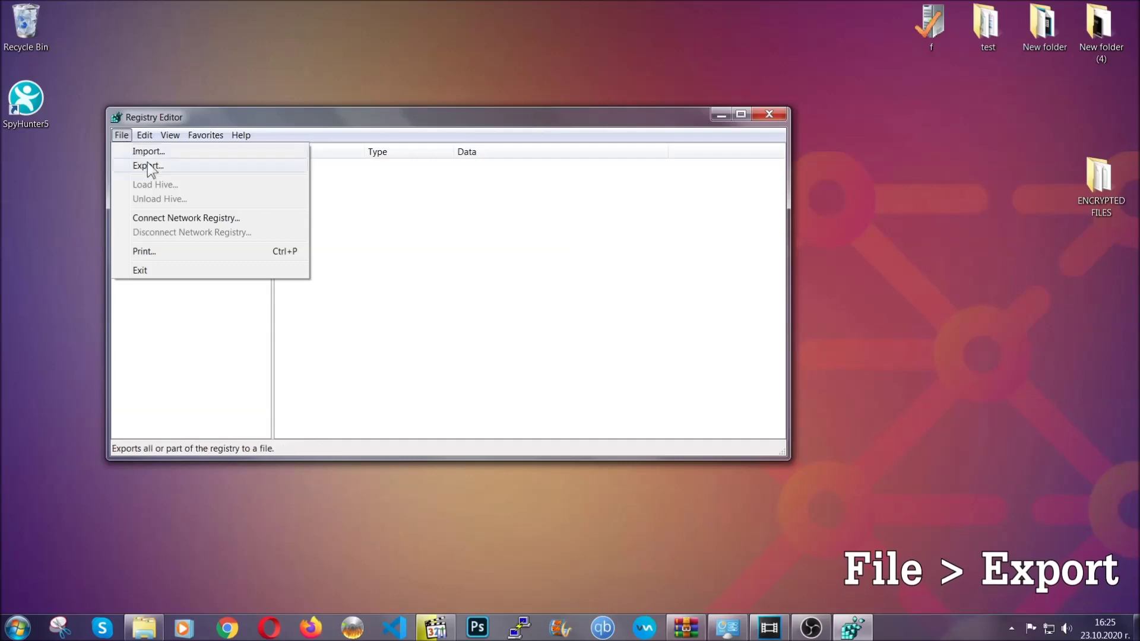
left_click(149, 164)
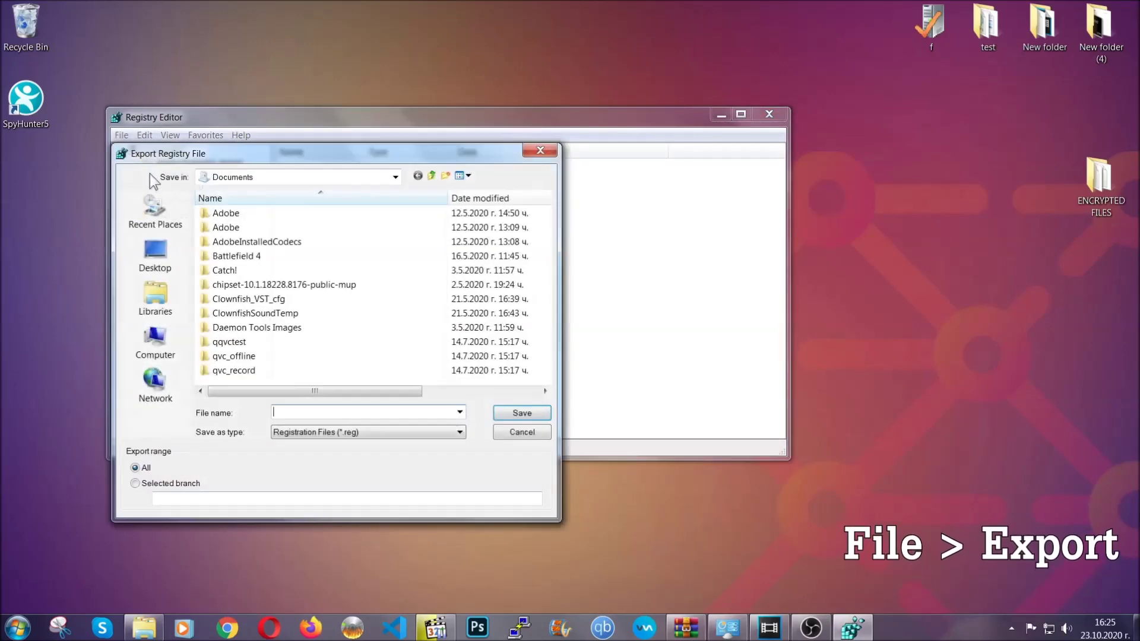
left_click(149, 250)
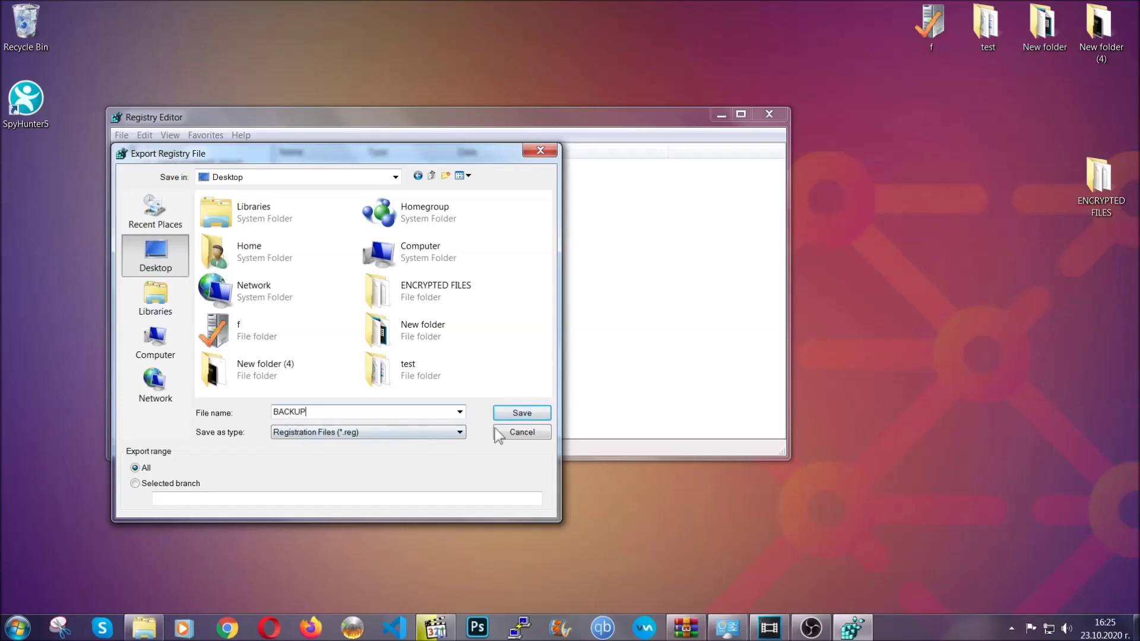
left_click(516, 415)
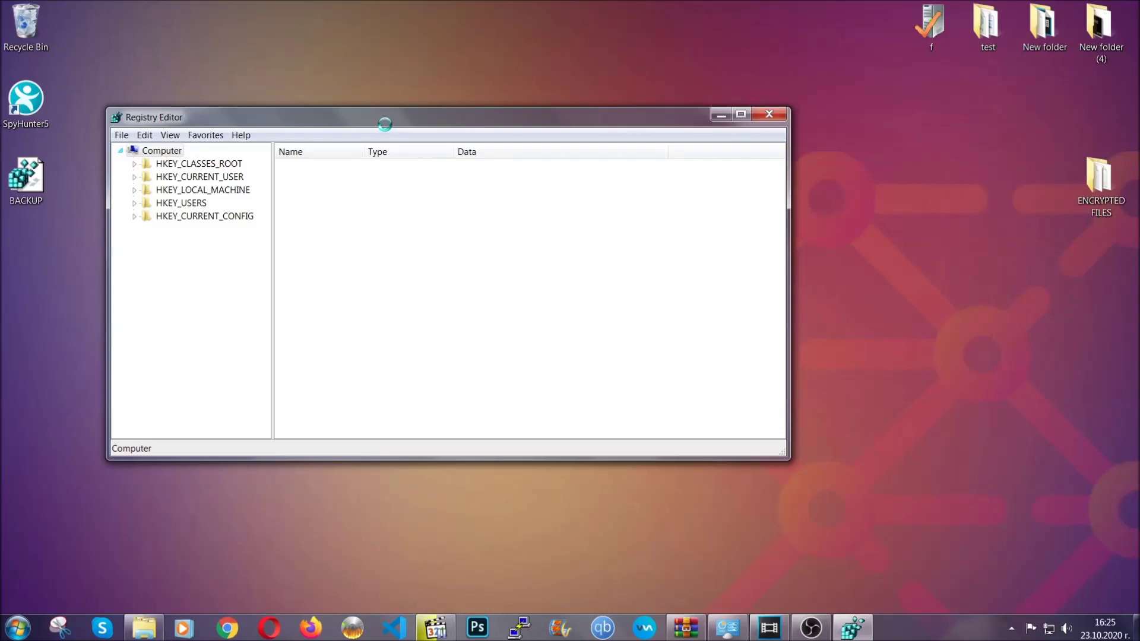
left_click_drag(385, 125, 498, 162)
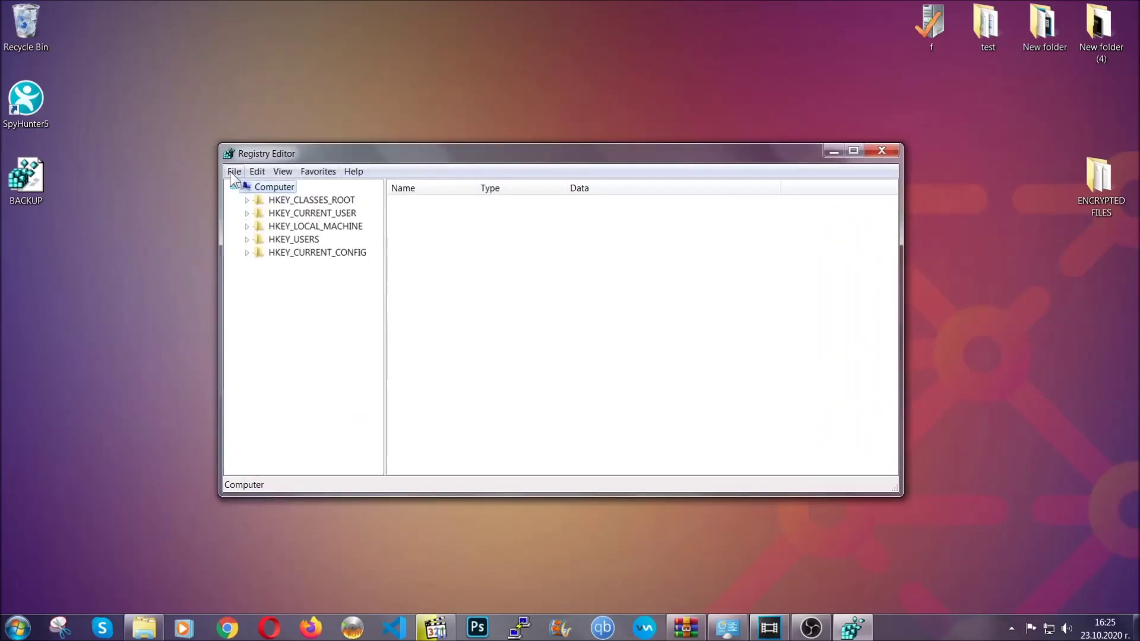
left_click(235, 173)
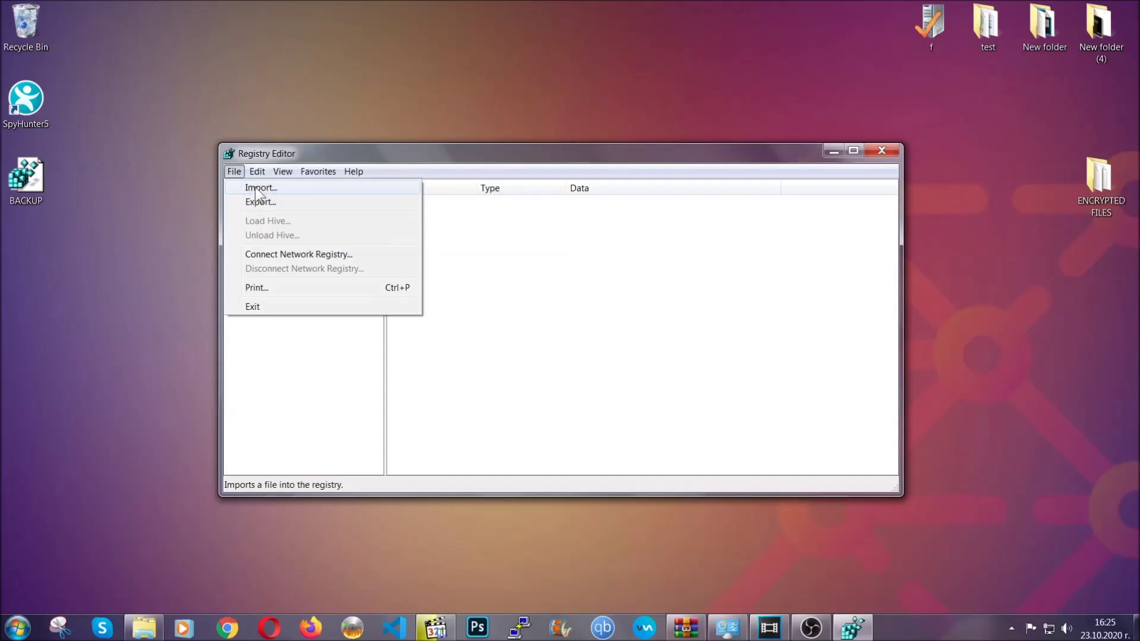
left_click(235, 174)
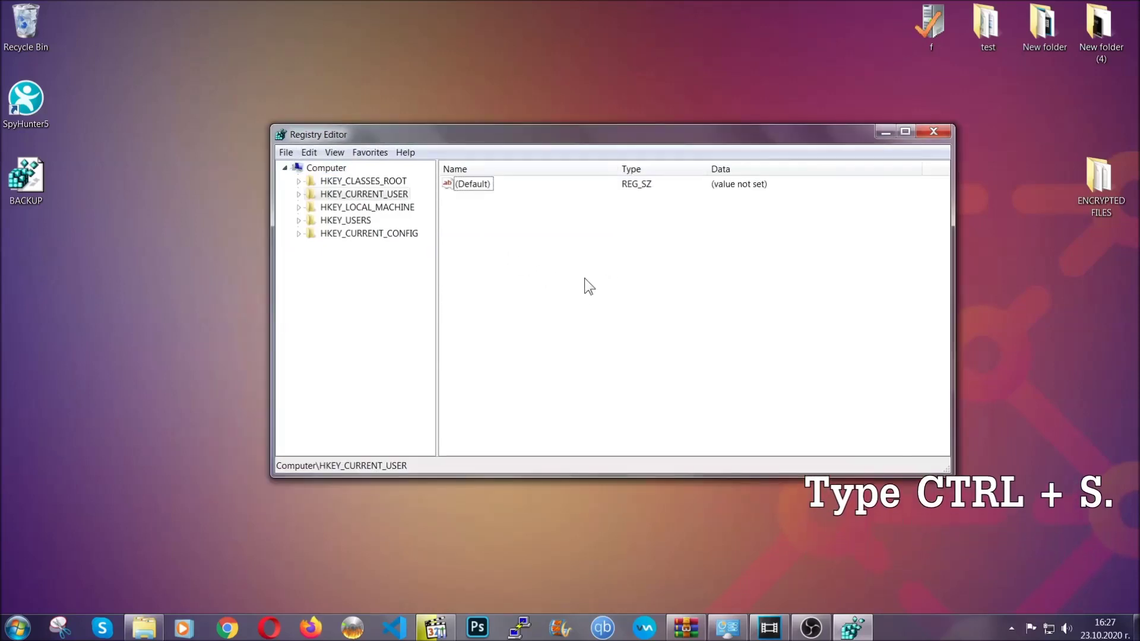
Step: Find the RunOnce key and open the neighbouring Run key listing THE VIRUS value
key("ctrl+f")
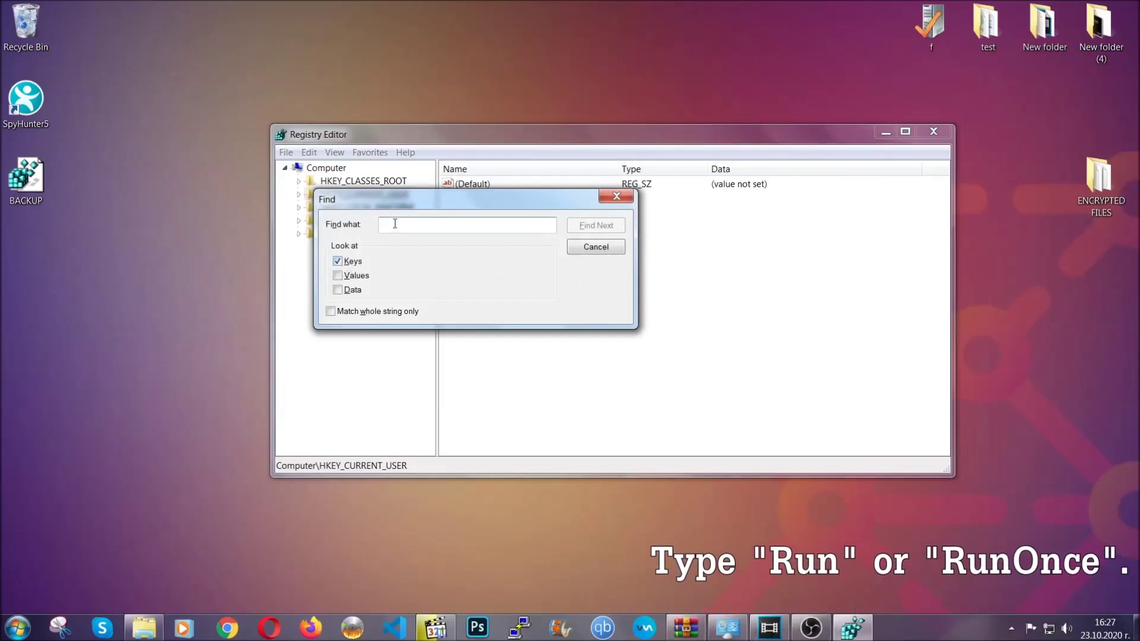
type("RunO")
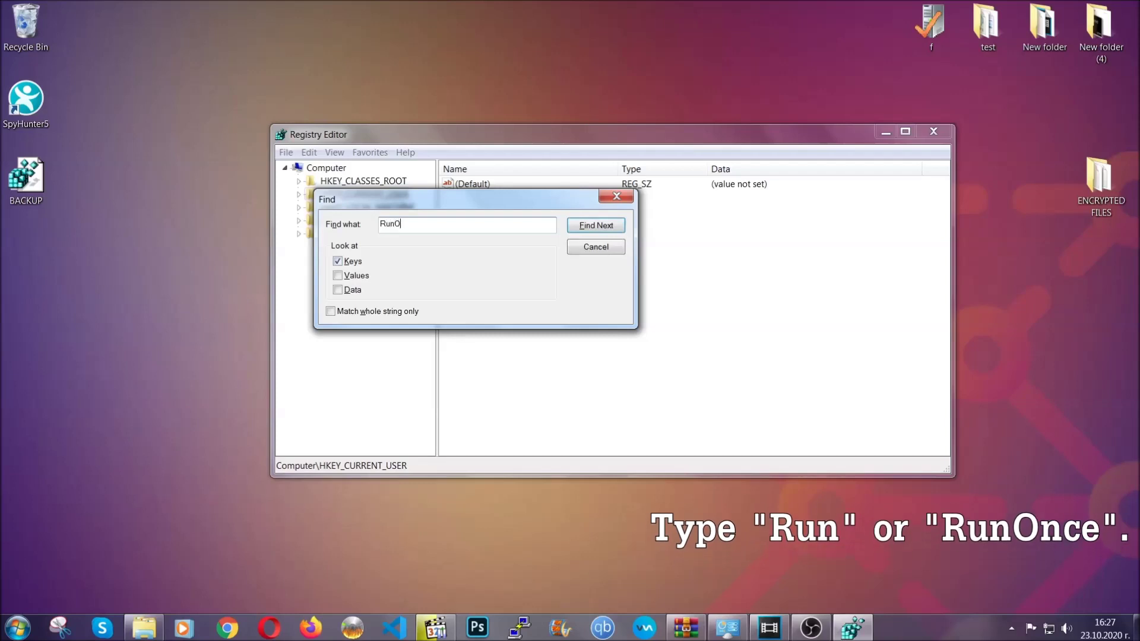
type("nce")
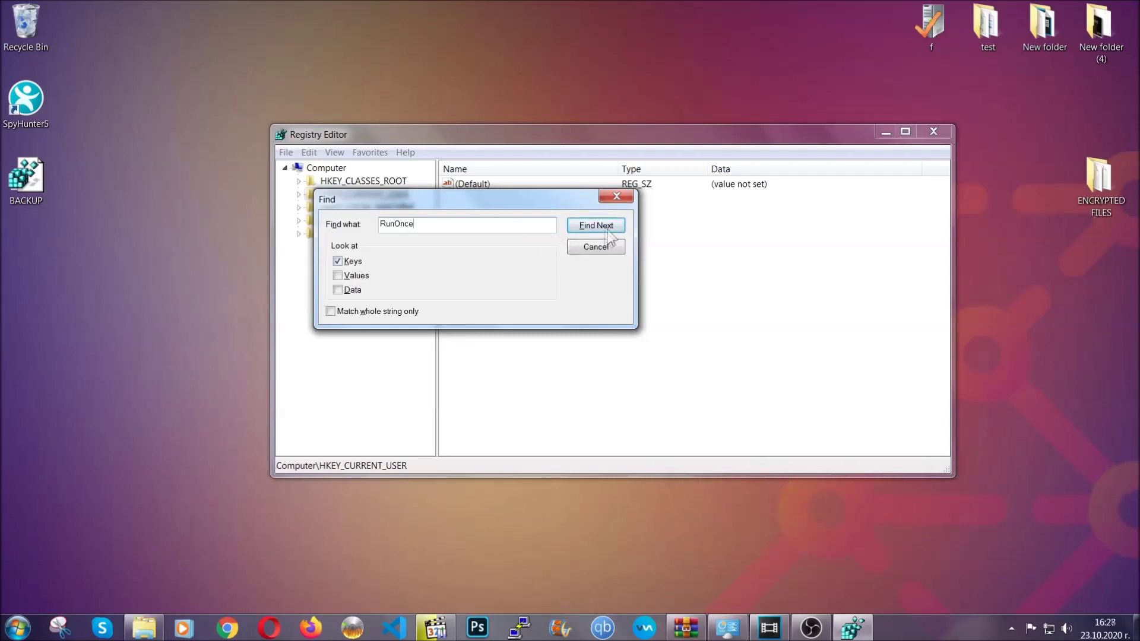
left_click(609, 227)
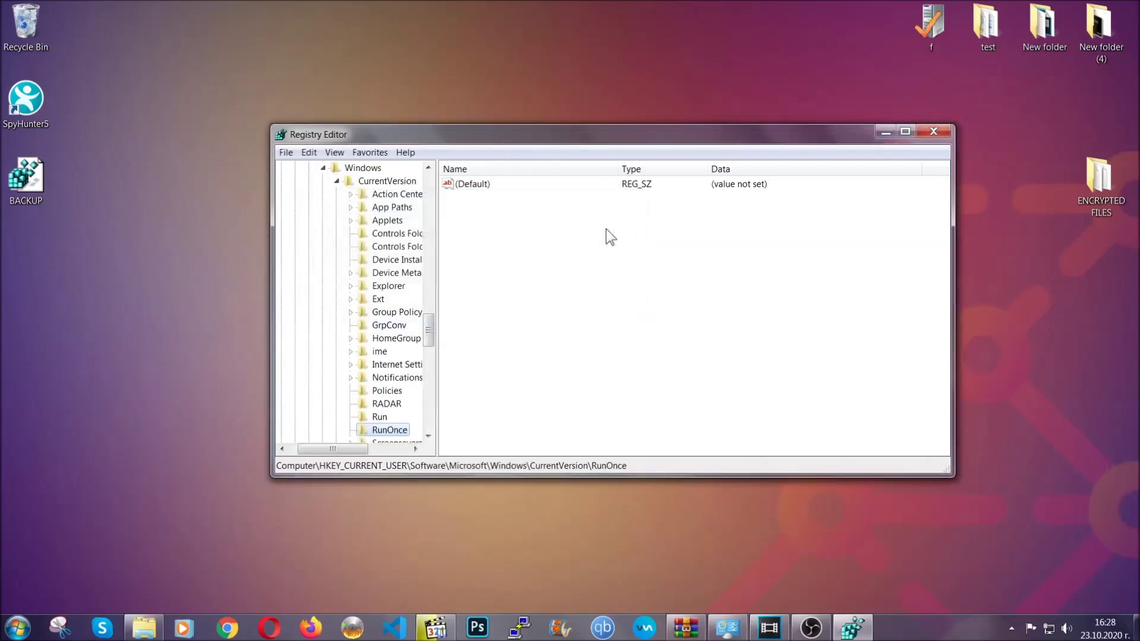
left_click_drag(434, 320, 430, 344)
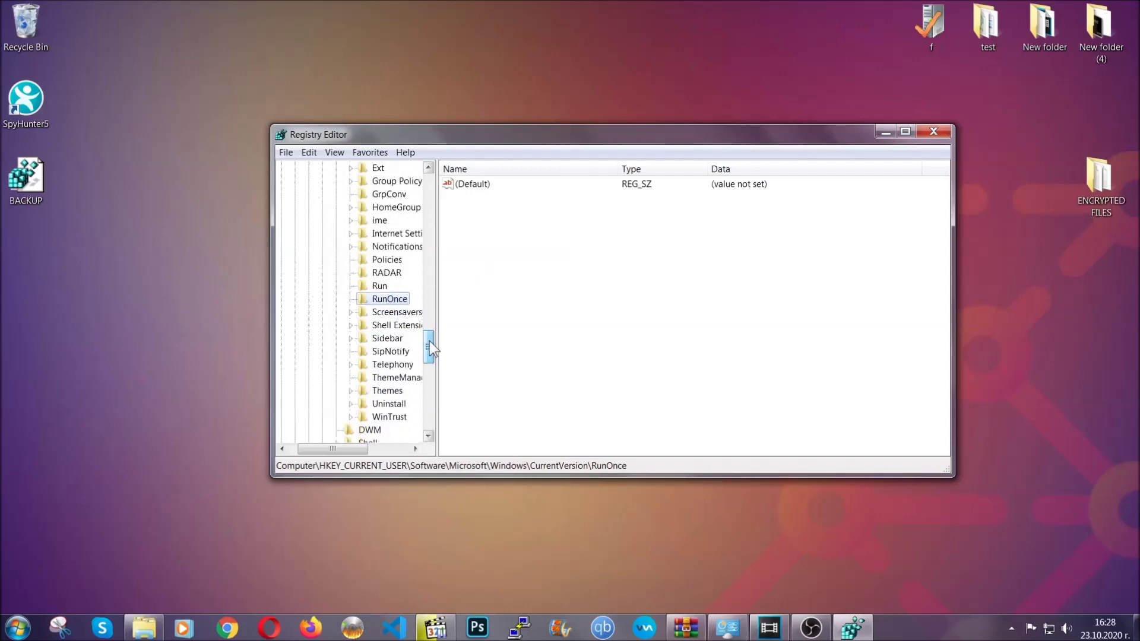
left_click(380, 286)
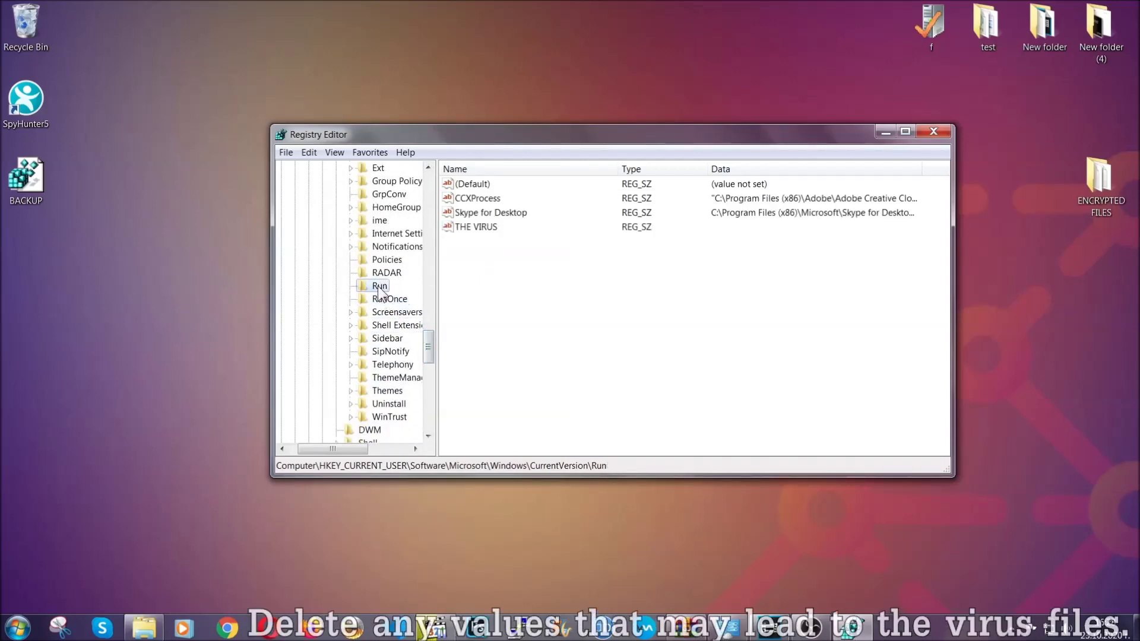
Step: Delete THE VIRUS value from the Run key and confirm the permanent deletion
left_click(470, 230)
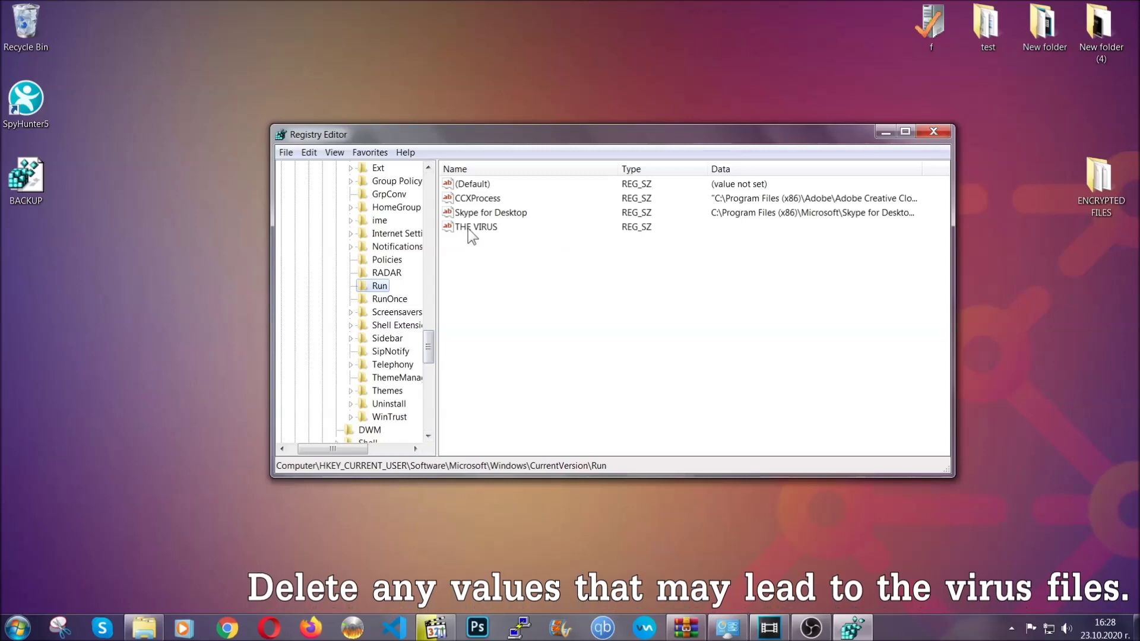
right_click(470, 230)
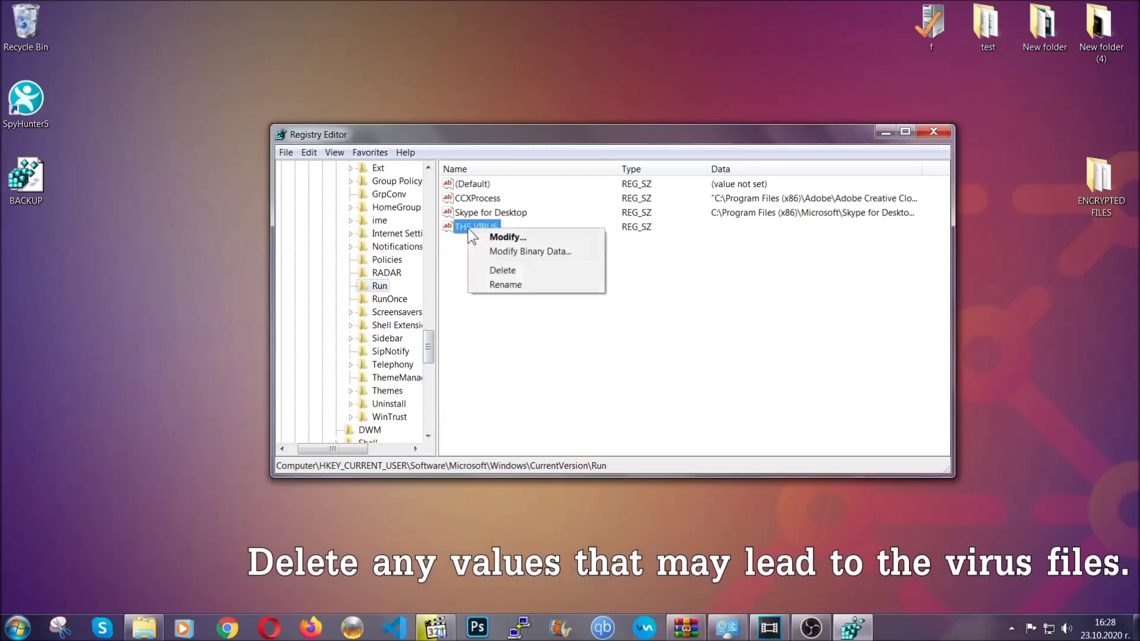
left_click(493, 270)
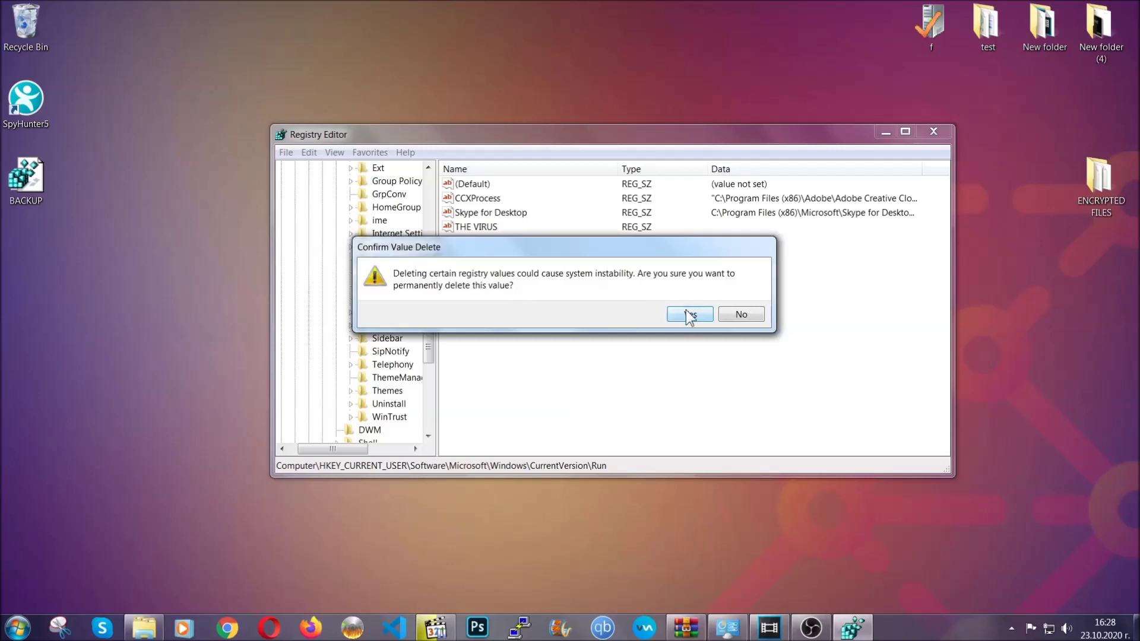
left_click(688, 313)
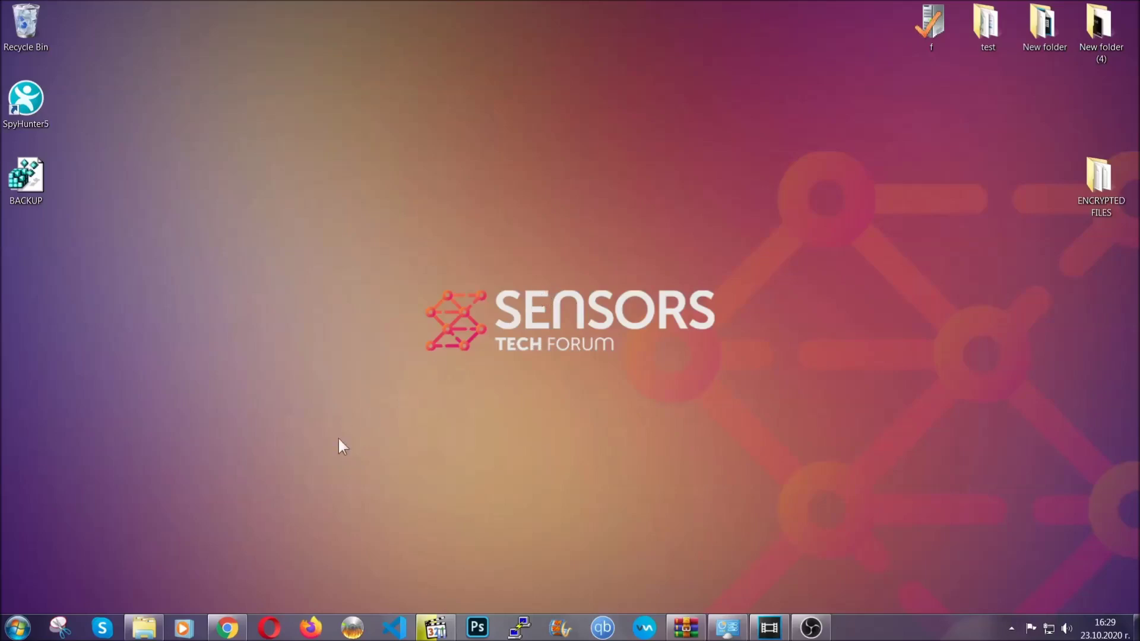
Step: Switch to Chrome and highlight the SensorsTechForum file-recovery article's full address
left_click(228, 630)
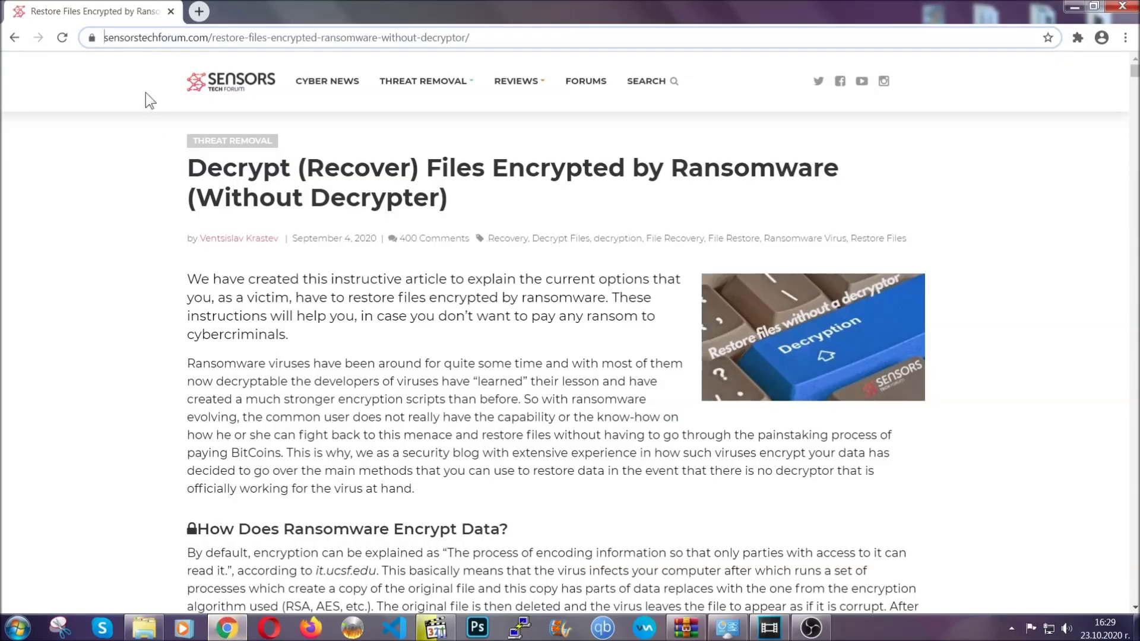
left_click_drag(104, 38, 514, 42)
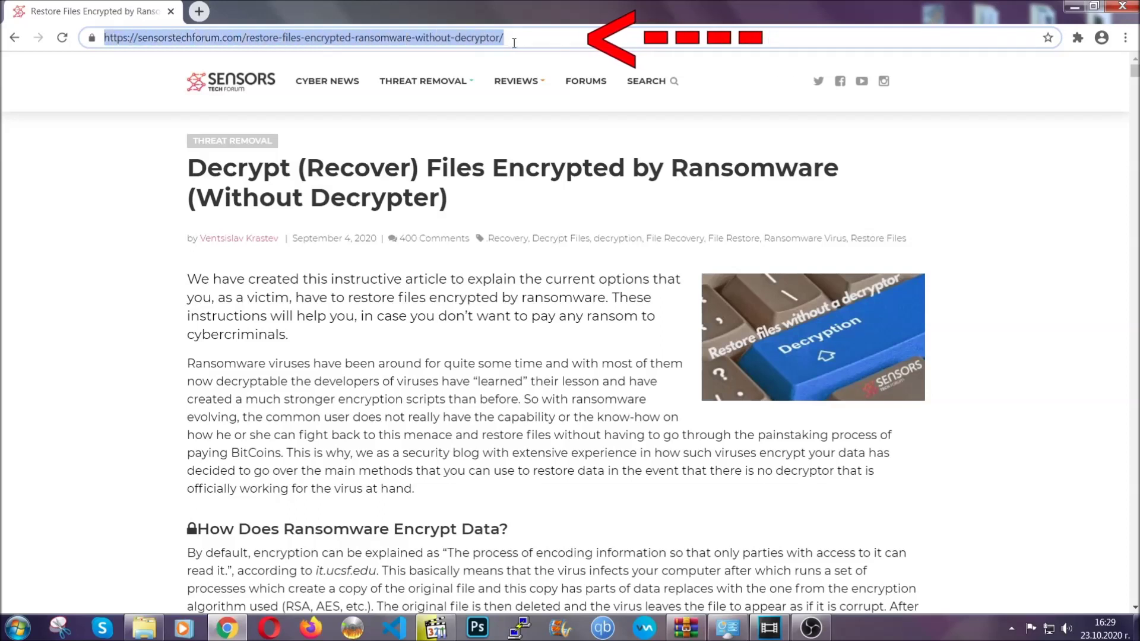
mouse_move(518, 81)
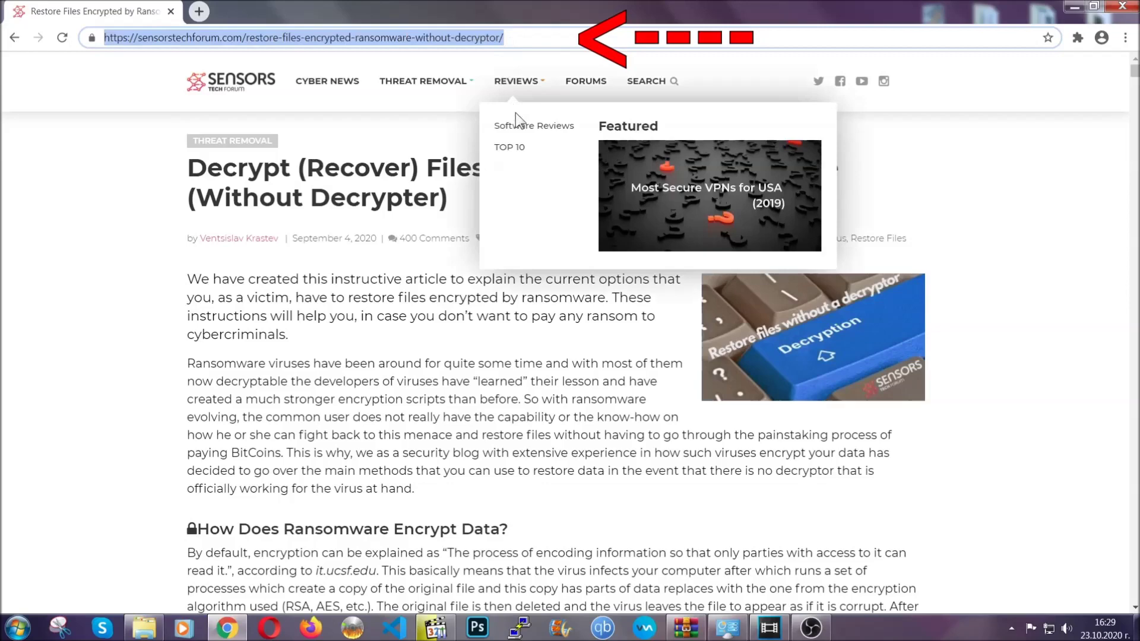
scroll(586, 323, "down", 3)
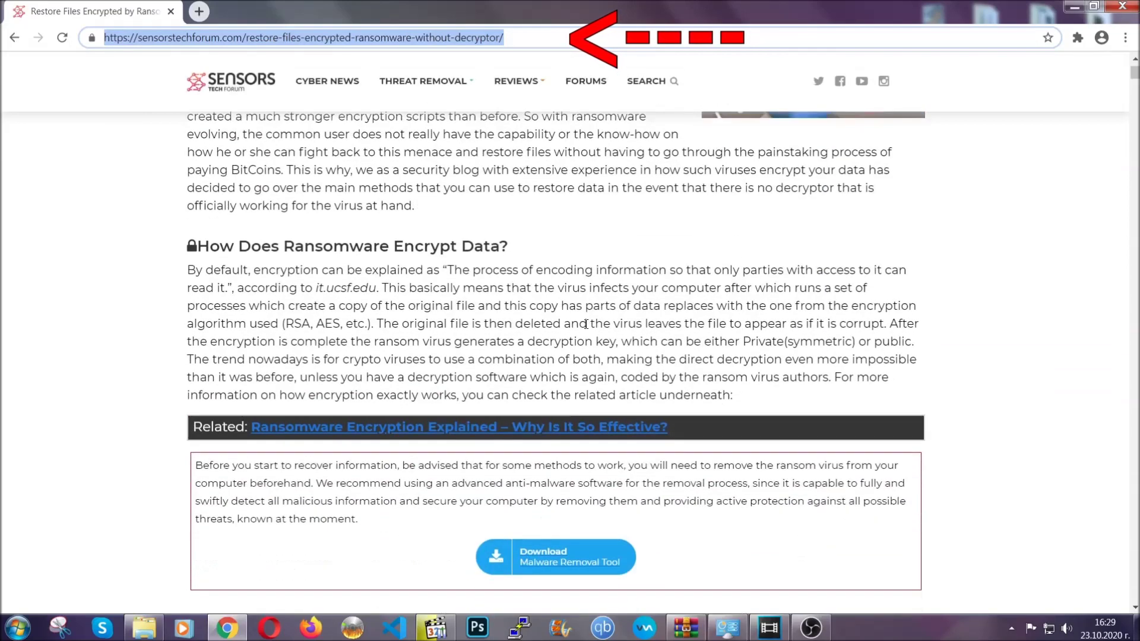
scroll(586, 323, "down", 2)
scroll(586, 324, "down", 1)
scroll(587, 327, "down", 1)
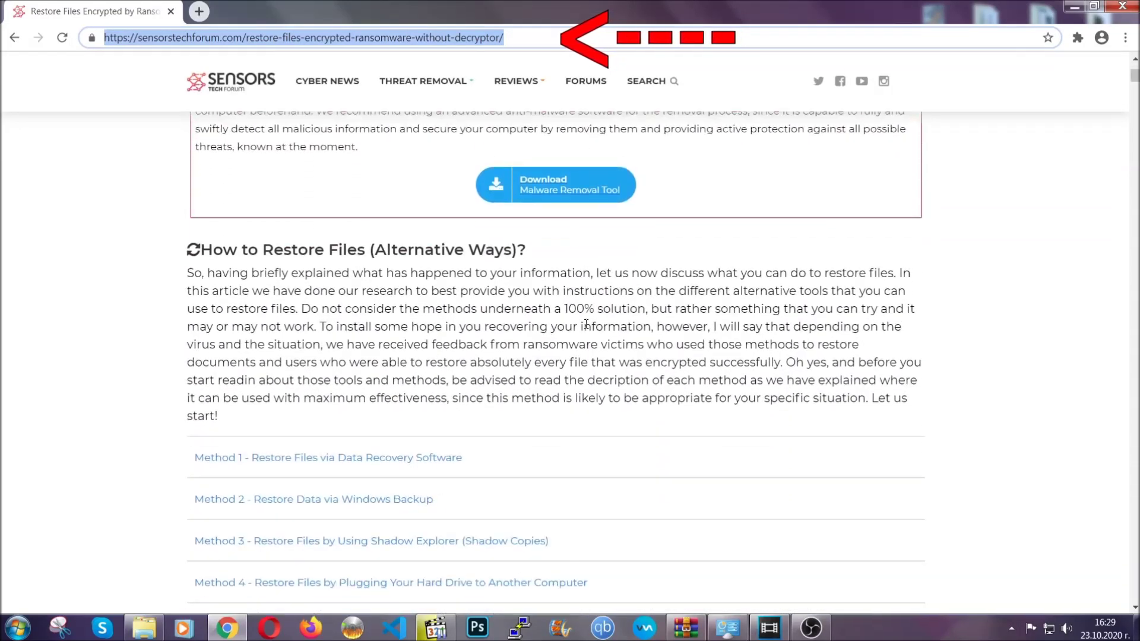
scroll(587, 326, "down", 2)
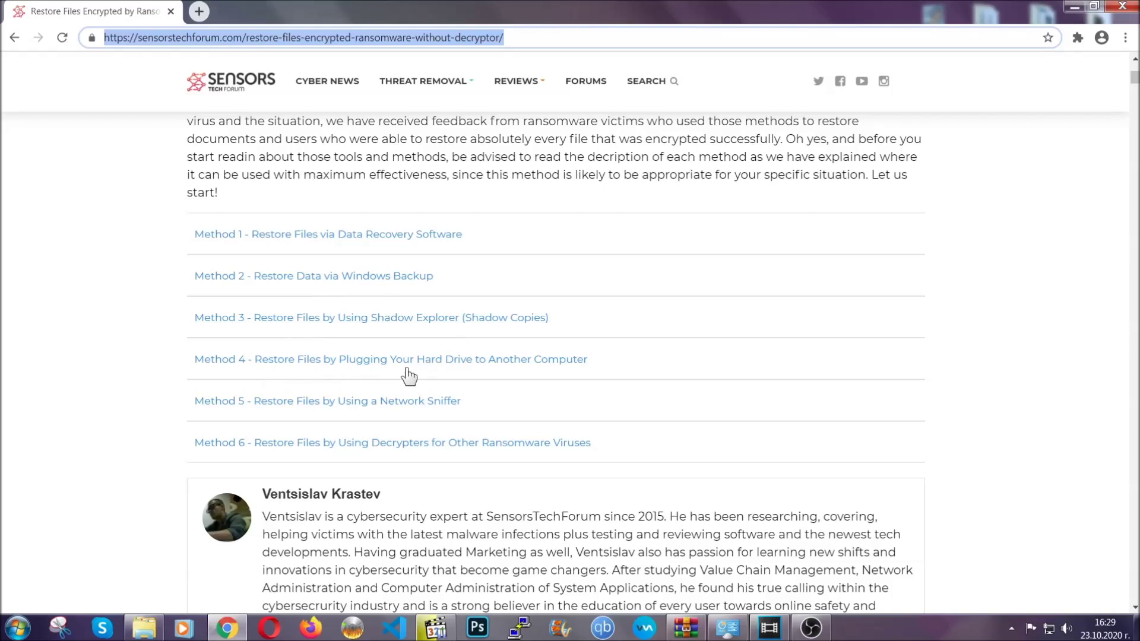
Step: Expand Method 2 (Windows Backup) and highlight its summary table text
left_click(355, 276)
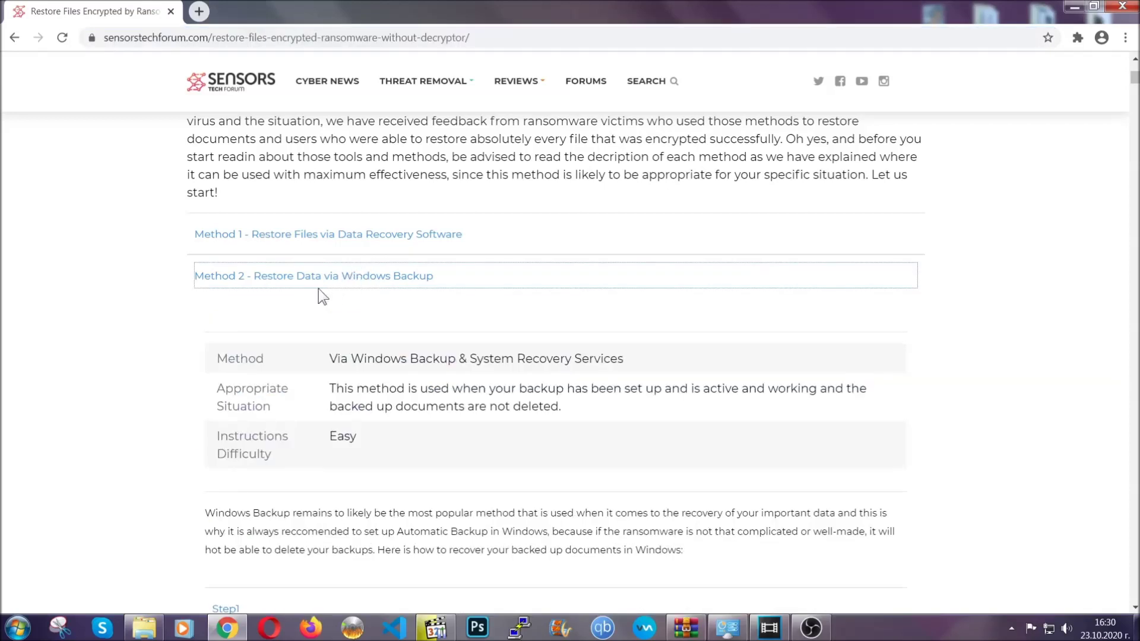
left_click_drag(330, 358, 404, 446)
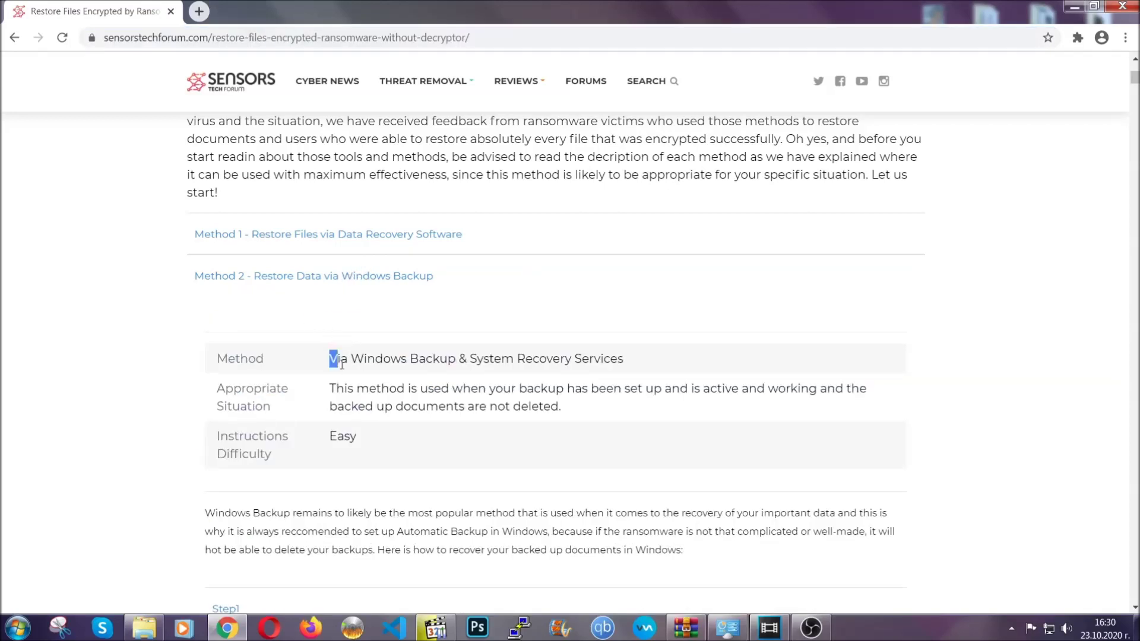
left_click(404, 445)
scroll(408, 443, "down", 2)
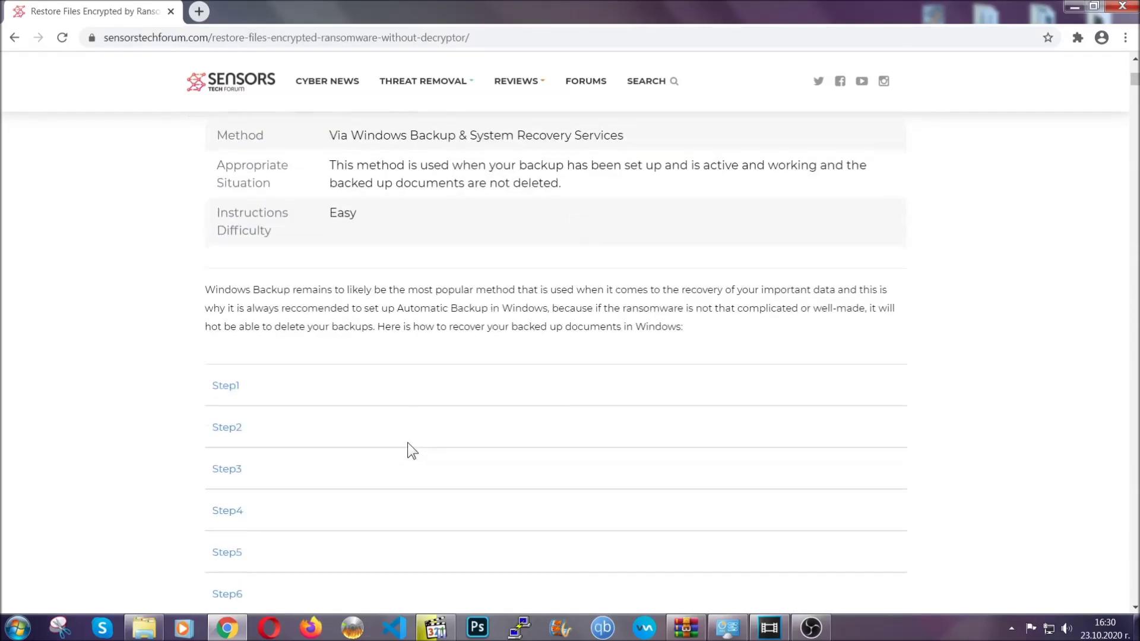
scroll(407, 443, "down", 1)
Step: Expand Step1, Step2 and Step3 of the Windows Backup method, then minimise Chrome
left_click(241, 315)
key("super+r")
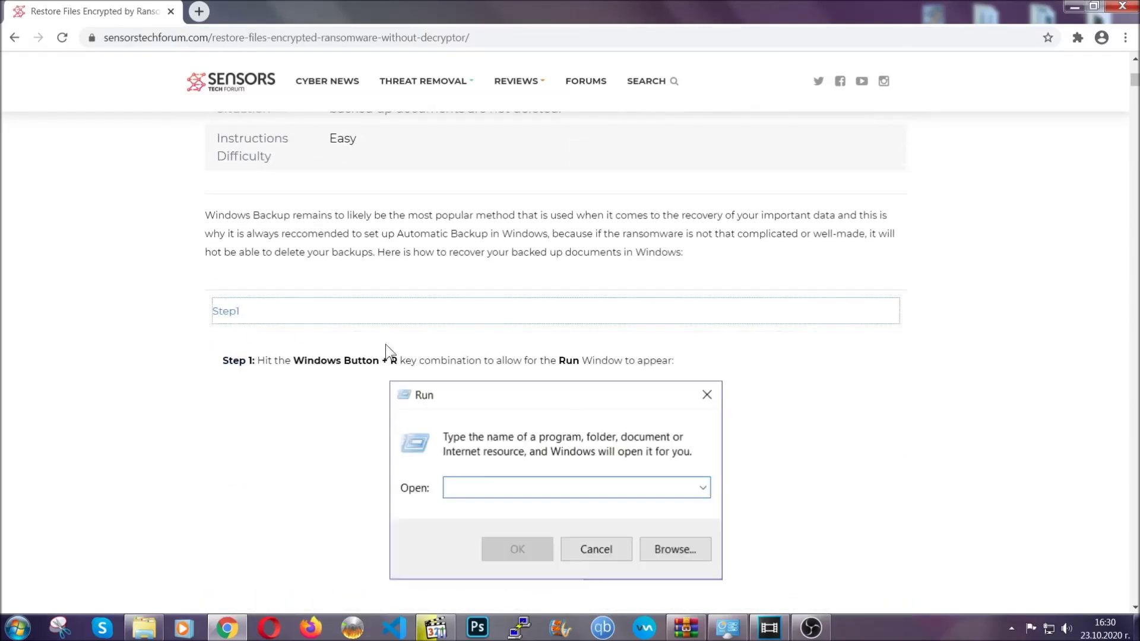
scroll(535, 374, "down", 3)
left_click(268, 374)
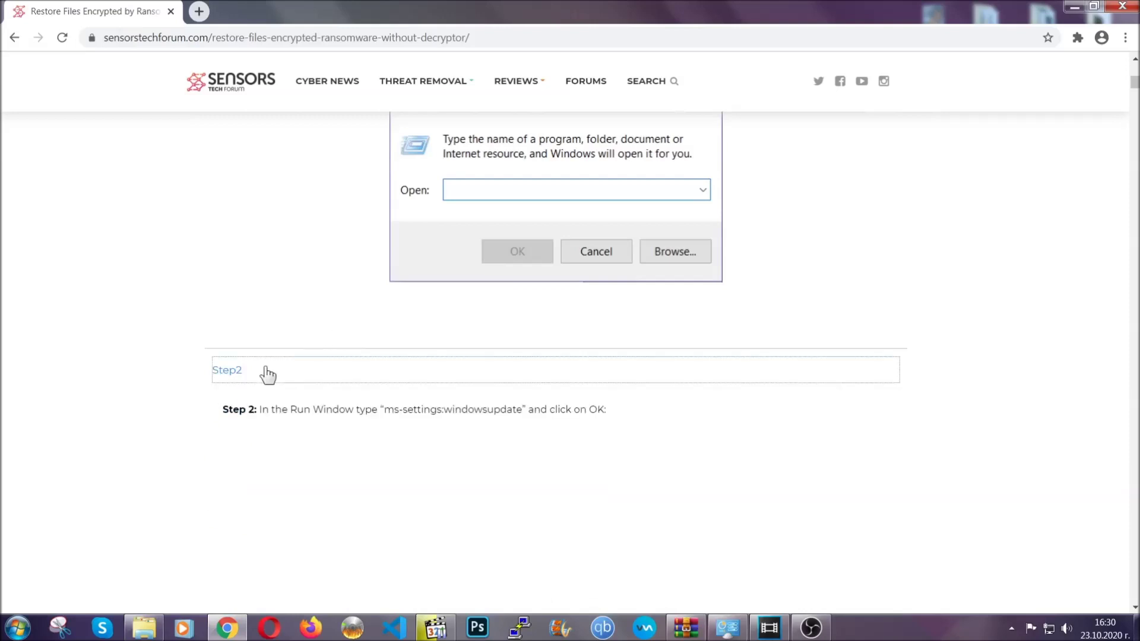
scroll(484, 377, "down", 3)
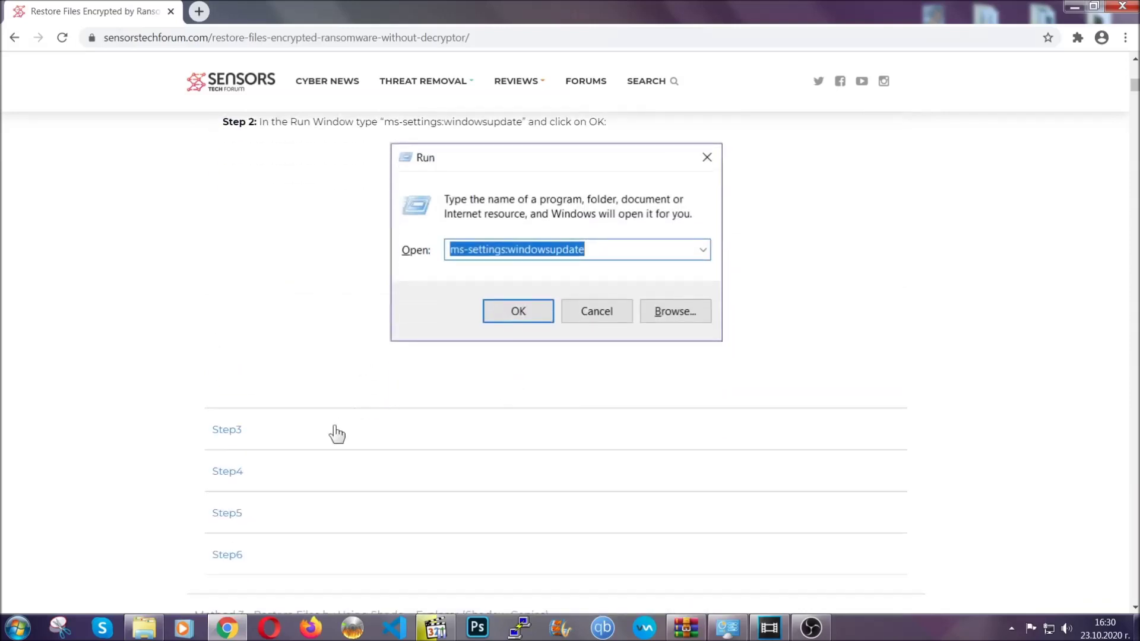
left_click(338, 434)
scroll(502, 401, "down", 2)
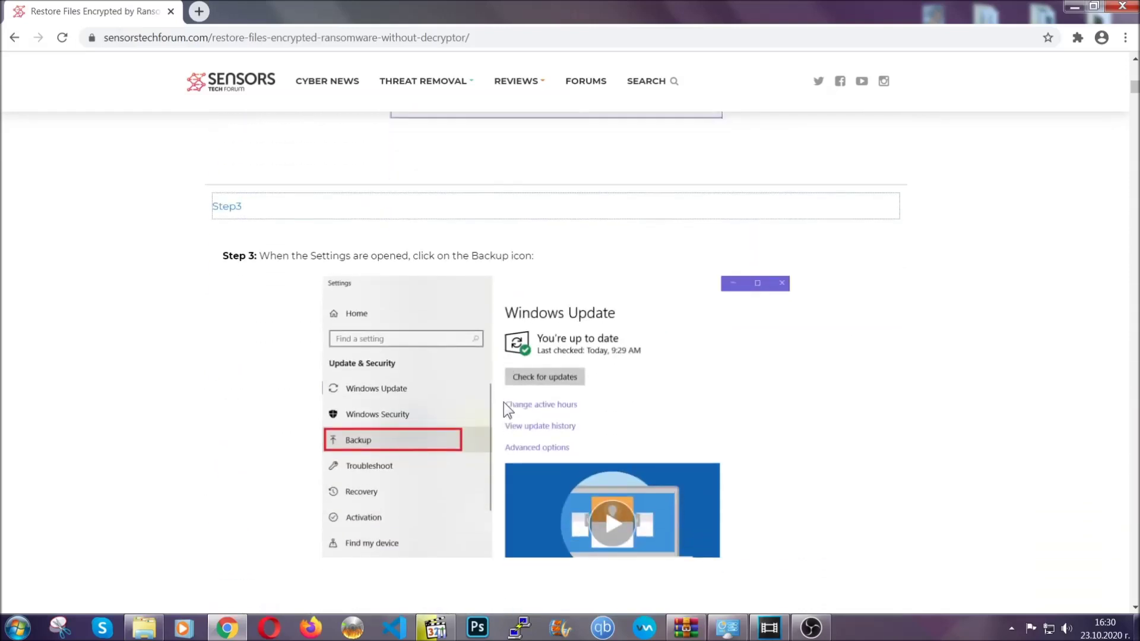
scroll(503, 402, "down", 2)
scroll(501, 405, "down", 1)
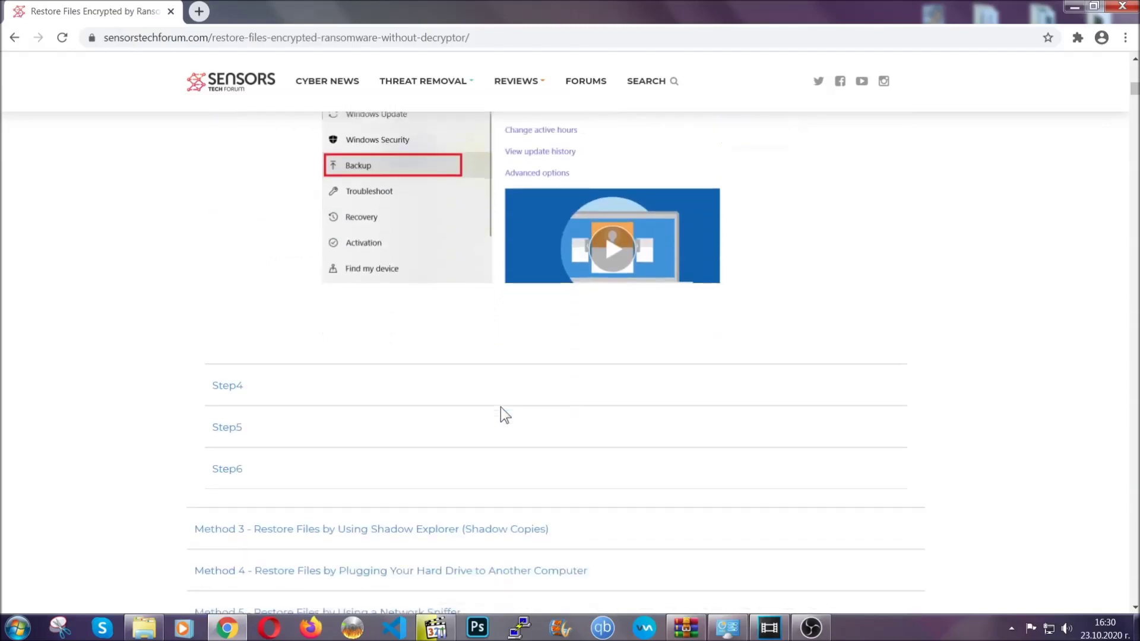
scroll(501, 409, "down", 1)
scroll(501, 409, "down", 2)
scroll(501, 409, "down", 2)
scroll(501, 409, "down", 1)
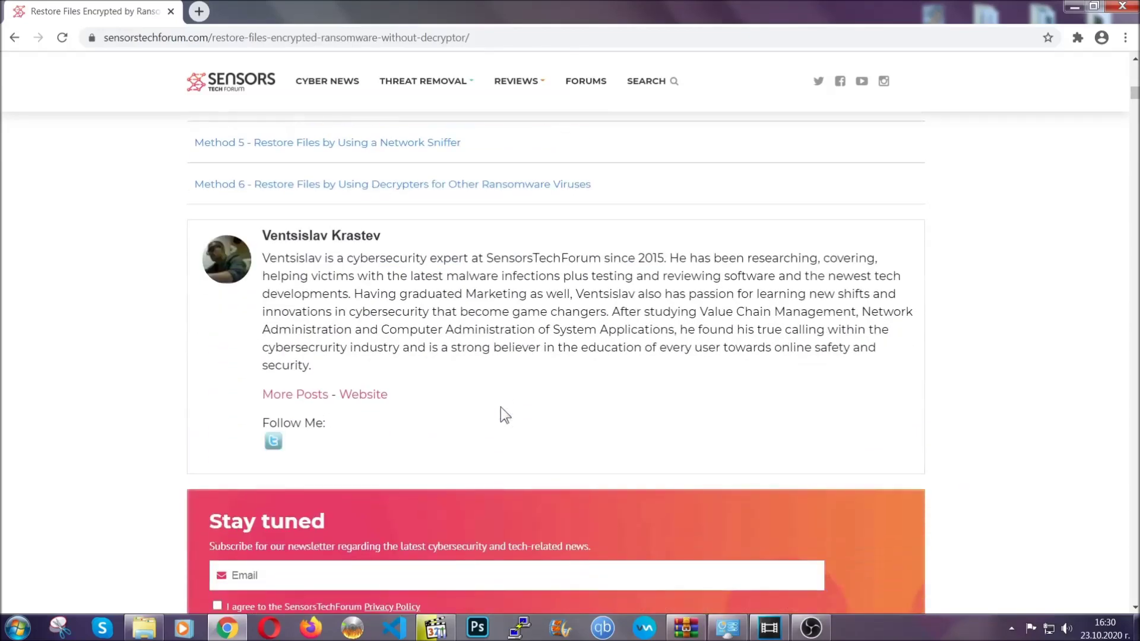
scroll(500, 407, "up", 3)
scroll(500, 411, "up", 5)
scroll(498, 422, "up", 5)
scroll(498, 424, "up", 5)
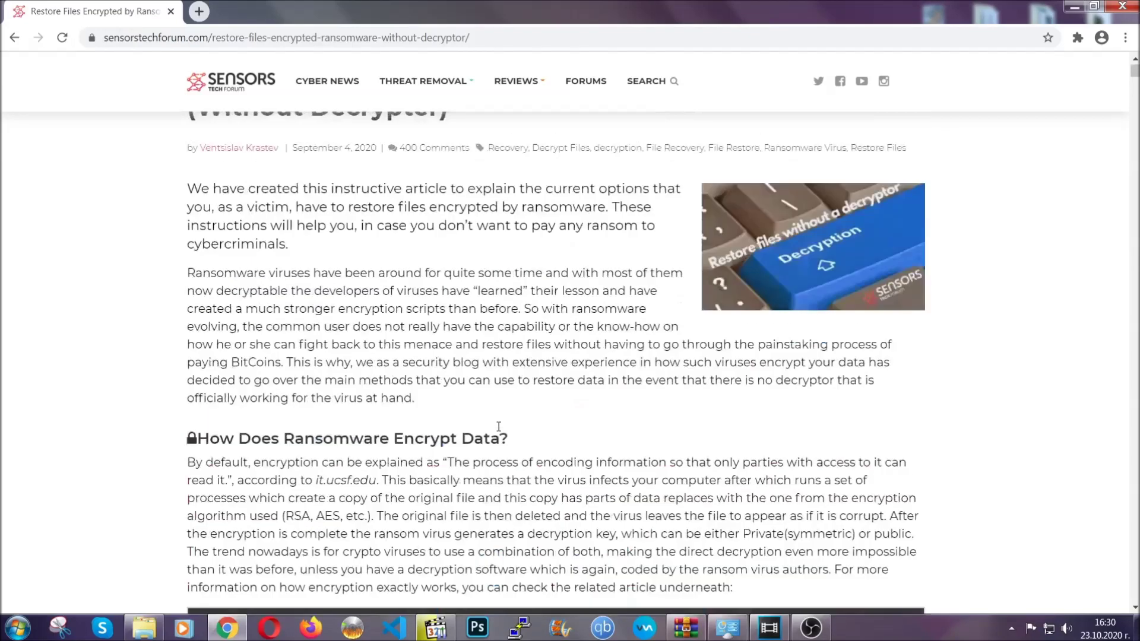
scroll(498, 427, "up", 1)
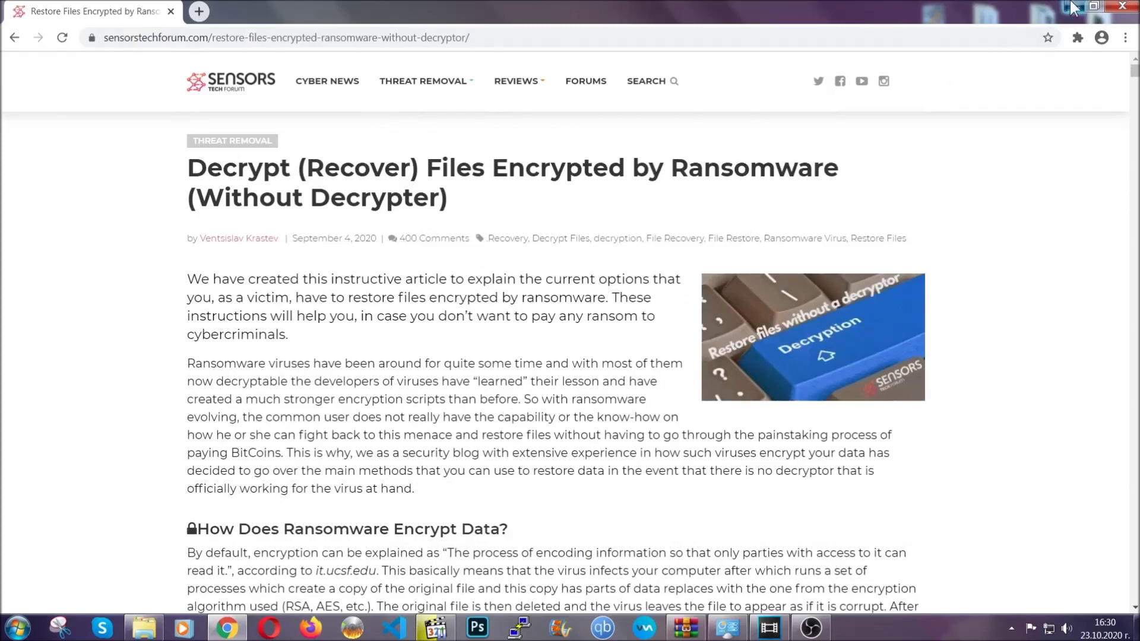
left_click(1072, 7)
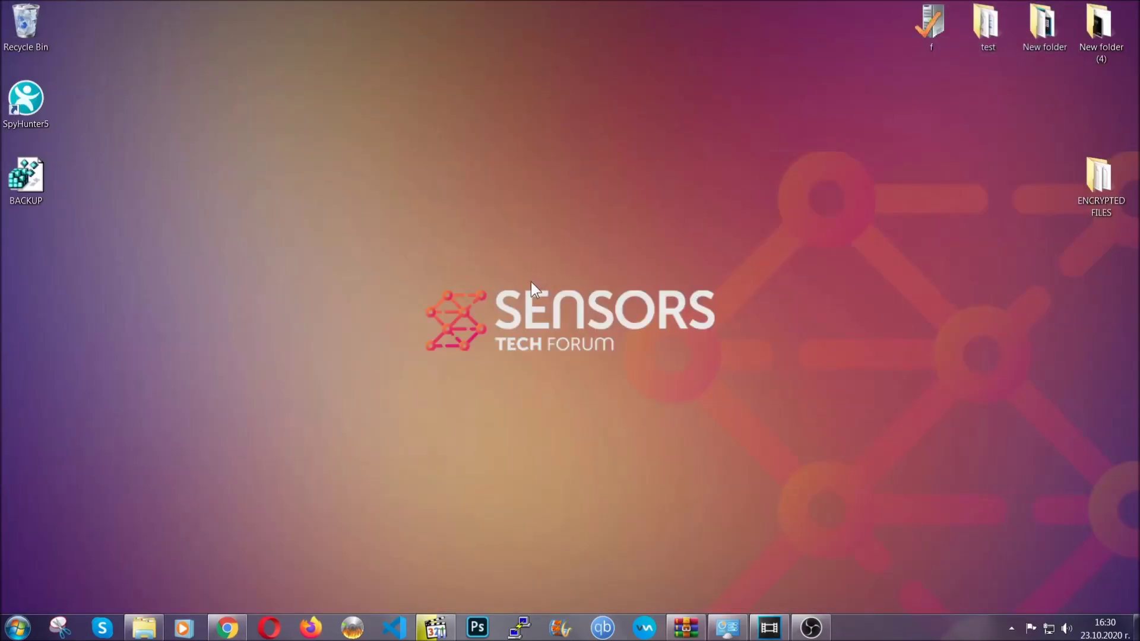